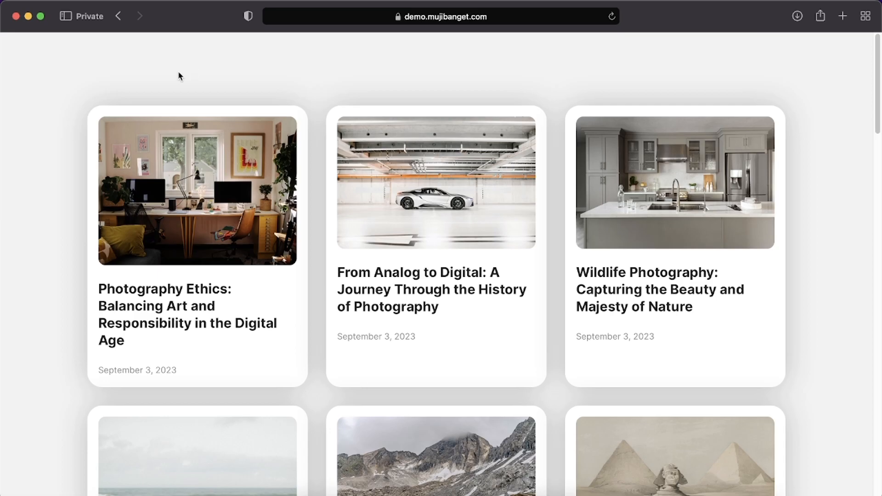
# Examine the scroll animation of the post cards throughout the live blog grid page.
pyautogui.scroll(-15, 242, 240)
pyautogui.scroll(-20, 287, 327)
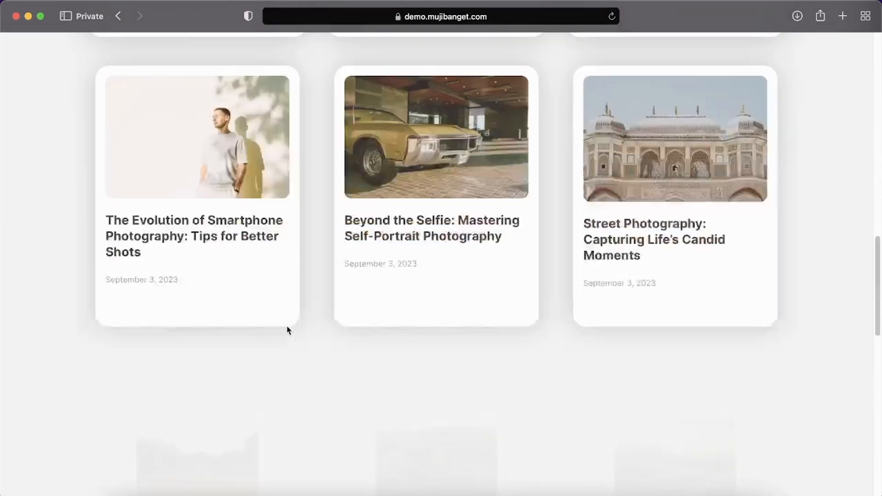
pyautogui.scroll(14, 298, 354)
pyautogui.scroll(10, 298, 352)
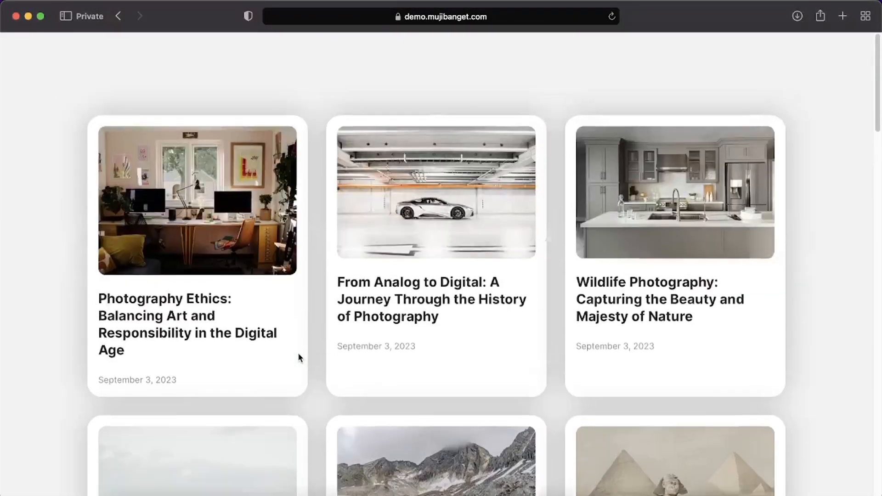
pyautogui.scroll(-15, 300, 368)
pyautogui.scroll(-10, 301, 371)
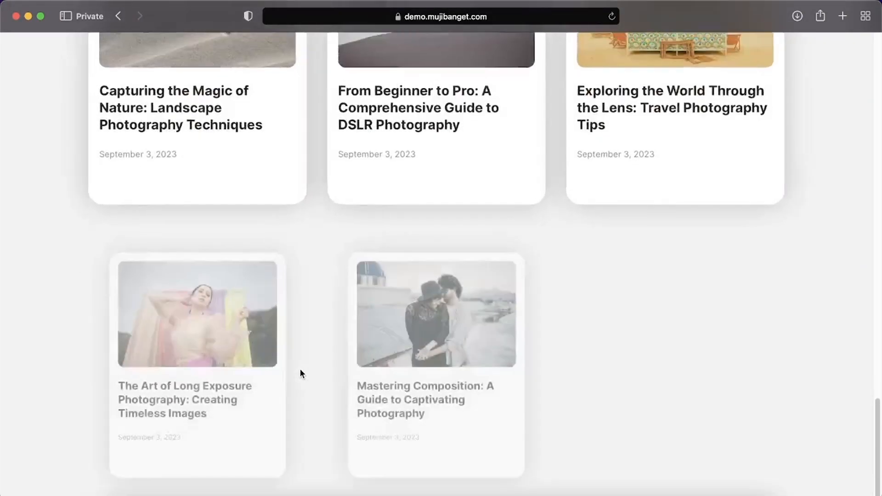
pyautogui.scroll(15, 301, 371)
pyautogui.scroll(-2, 301, 370)
pyautogui.scroll(-15, 300, 370)
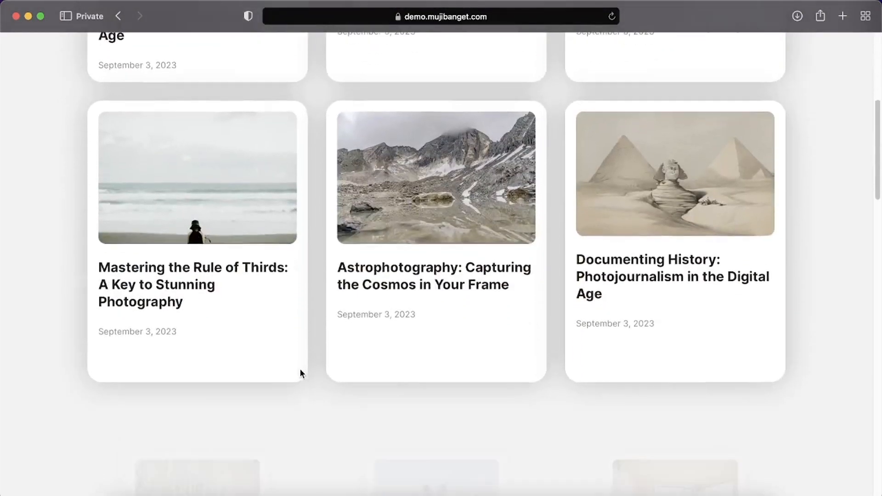
pyautogui.scroll(-5, 301, 373)
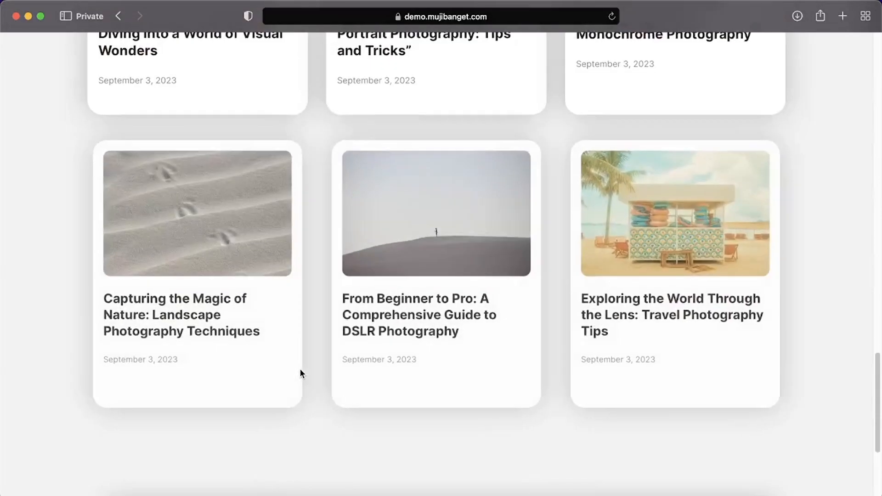
pyautogui.scroll(15, 300, 372)
pyautogui.scroll(-10, 300, 371)
pyautogui.scroll(10, 300, 370)
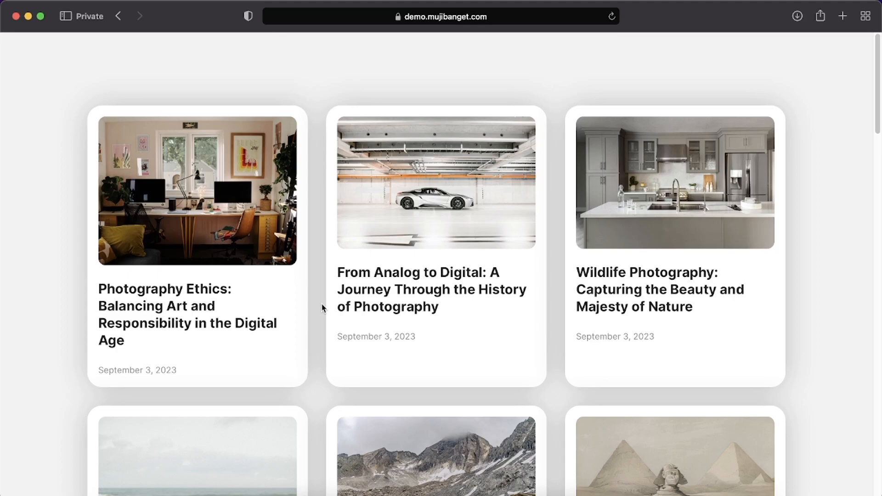
pyautogui.scroll(-15, 316, 302)
pyautogui.scroll(-10, 315, 301)
# Switch to the Elementor editor for the "Grid post" page and delete the HTML widget from the first post card's container.
pyautogui.click(29, 17)
pyautogui.click(62, 156)
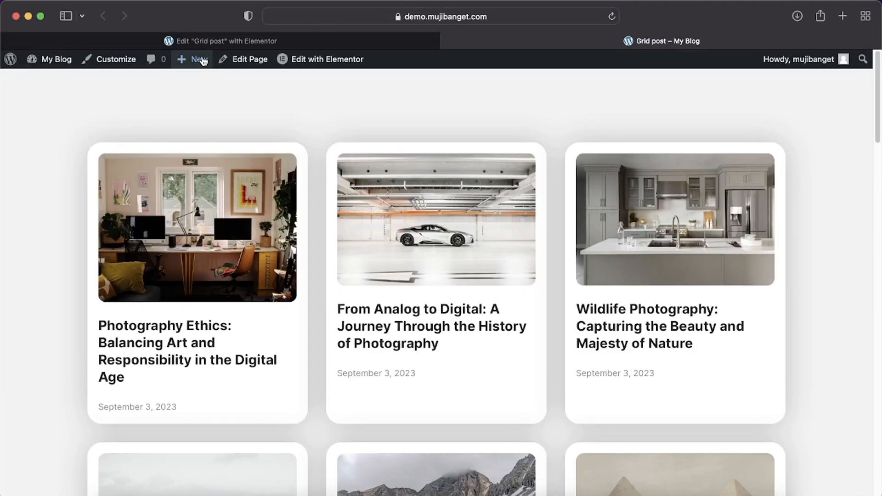
pyautogui.click(215, 41)
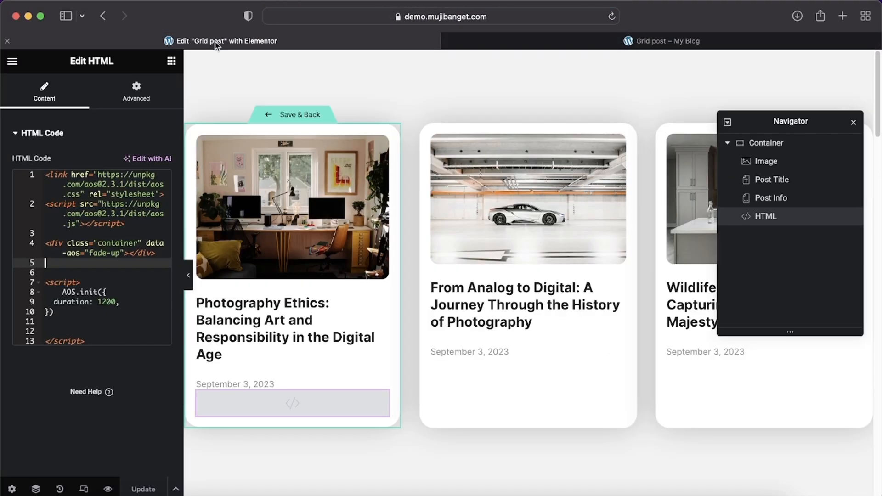
pyautogui.click(136, 99)
pyautogui.rightClick(379, 401)
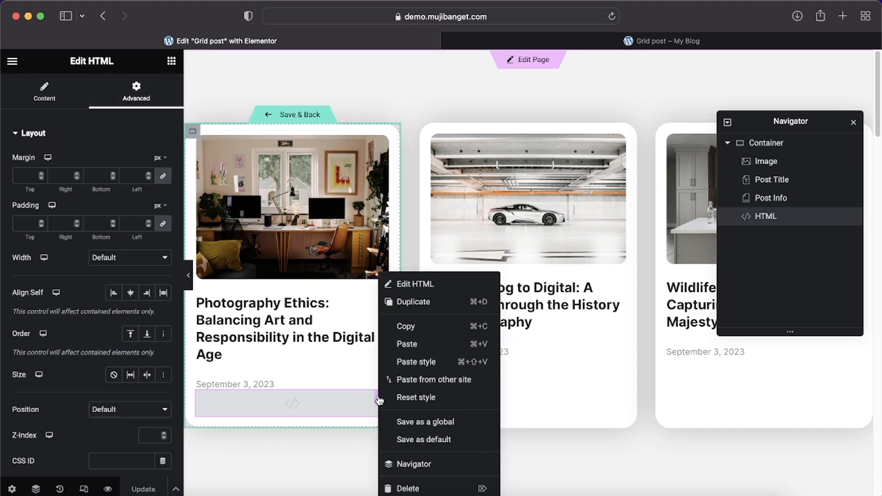
pyautogui.click(408, 488)
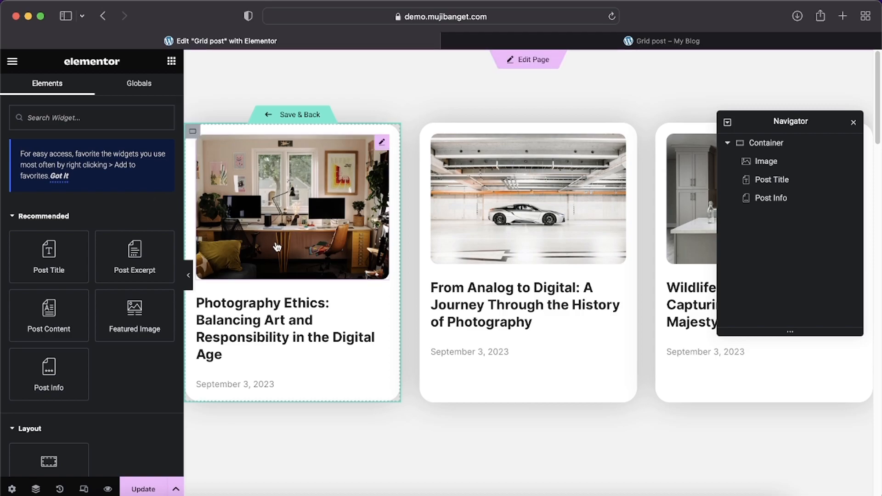
# Check the post cards' scroll animation in the editor preview with the HTML widget removed.
pyautogui.scroll(-15, 277, 246)
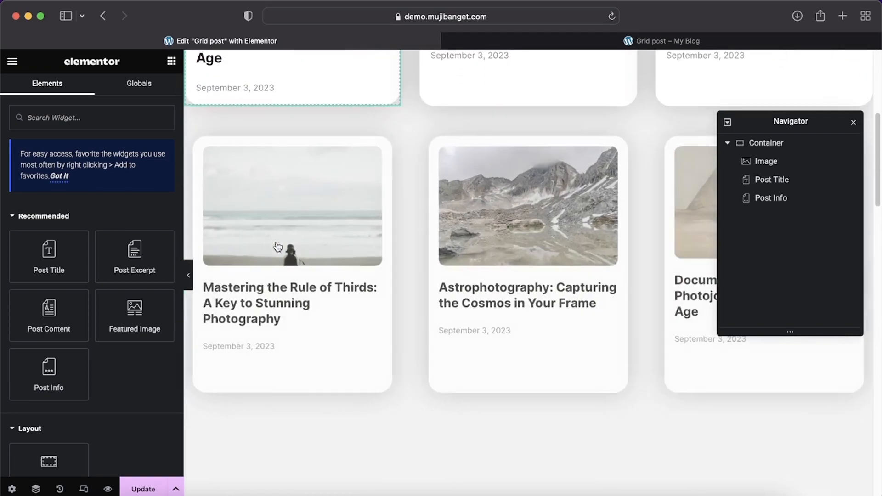
pyautogui.scroll(20, 277, 247)
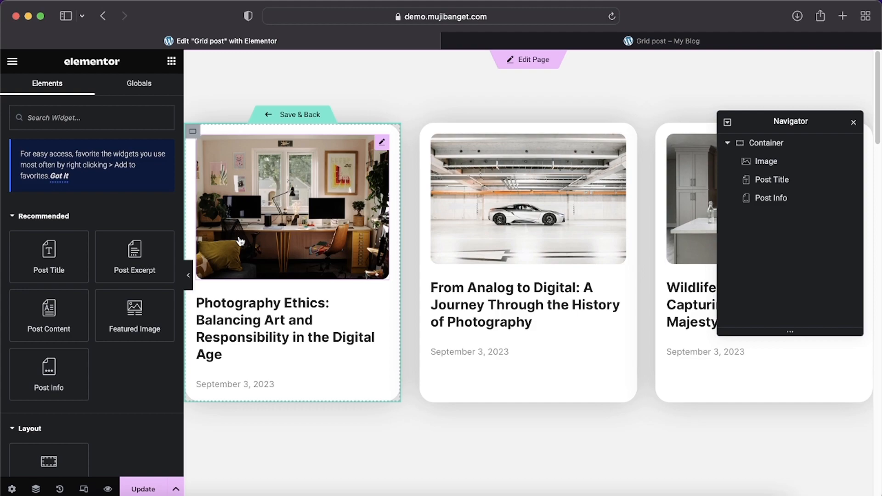
pyautogui.scroll(-3, 239, 243)
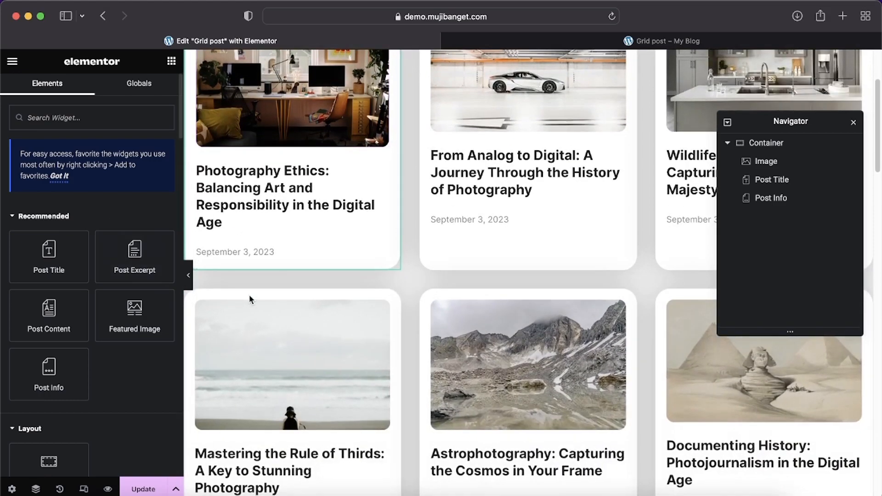
pyautogui.scroll(3, 250, 297)
pyautogui.scroll(-10, 249, 297)
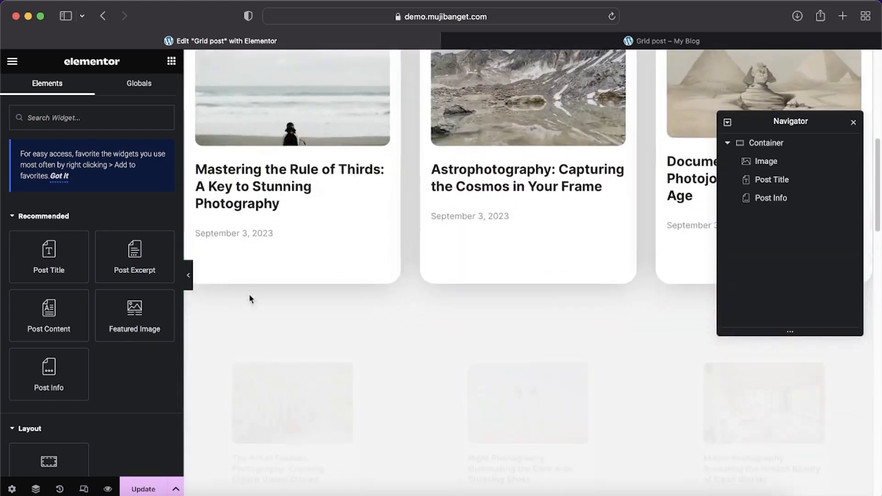
pyautogui.scroll(-5, 249, 297)
pyautogui.scroll(10, 250, 297)
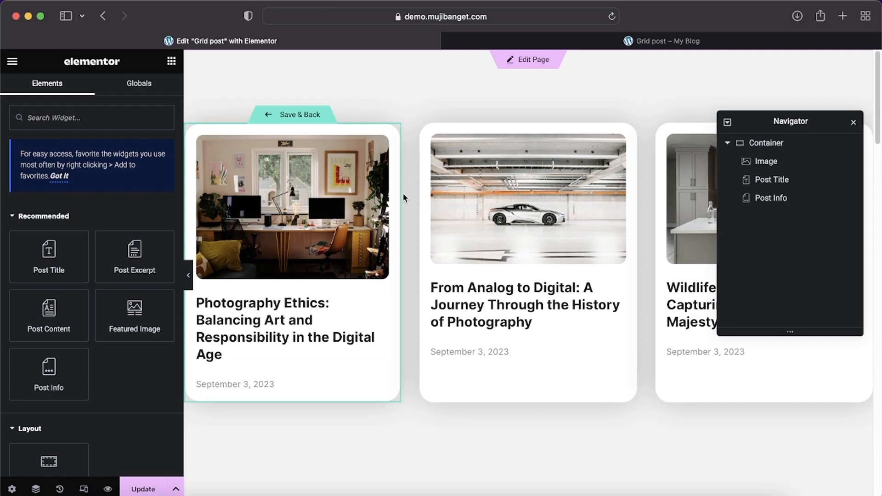
# Search the web in a new tab for "aos - Animate on scroll library" and open the michalsnik.github.io AOS site.
pyautogui.click(842, 16)
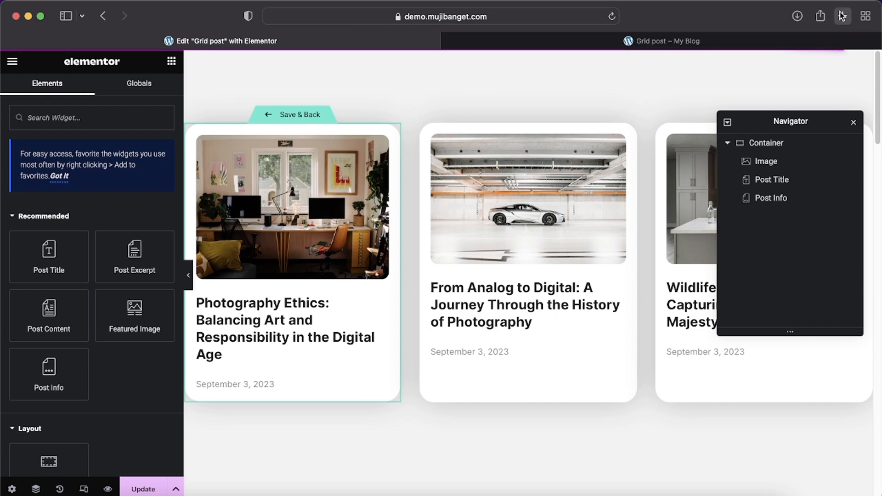
pyautogui.write('aos - Animate on scroll library')
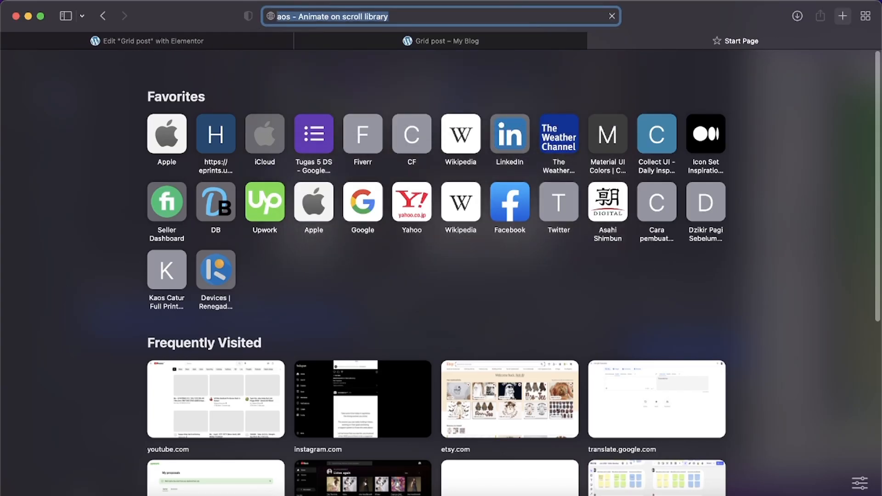
pyautogui.press('Return')
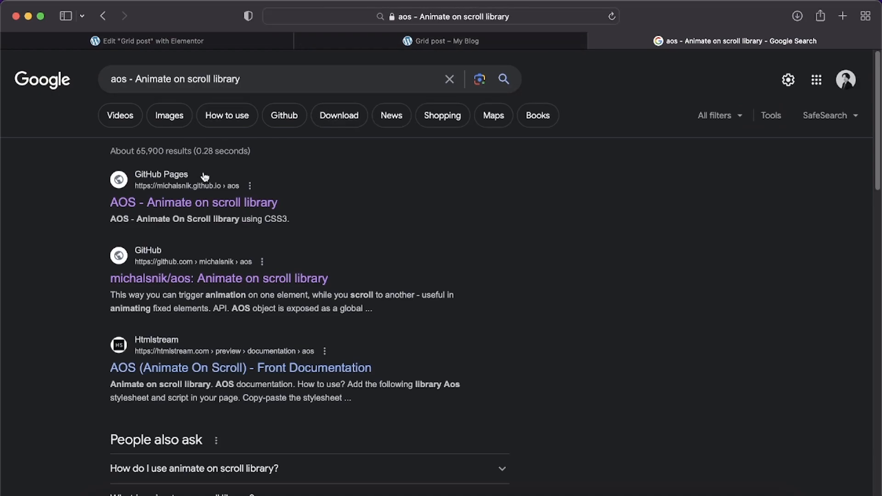
pyautogui.click(197, 206)
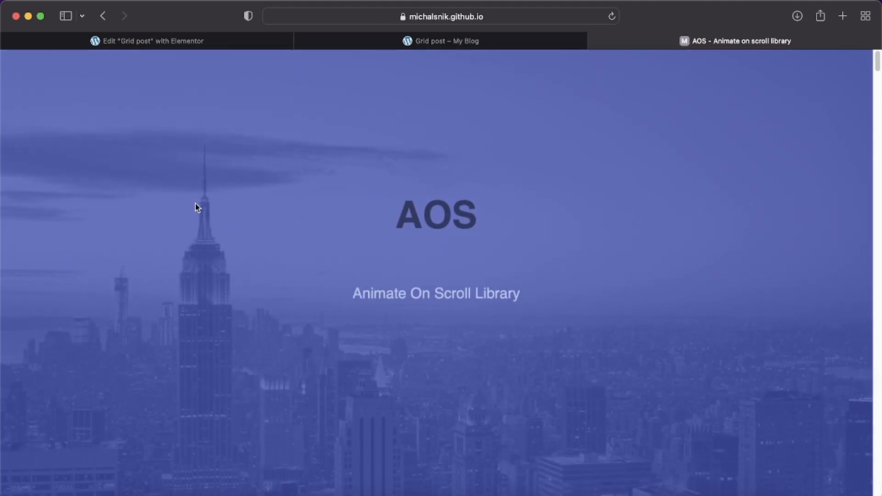
# Look through the AOS fade, flip and zoom animation demos and their data-aos code, down to the different settings examples.
pyautogui.scroll(-10, 294, 208)
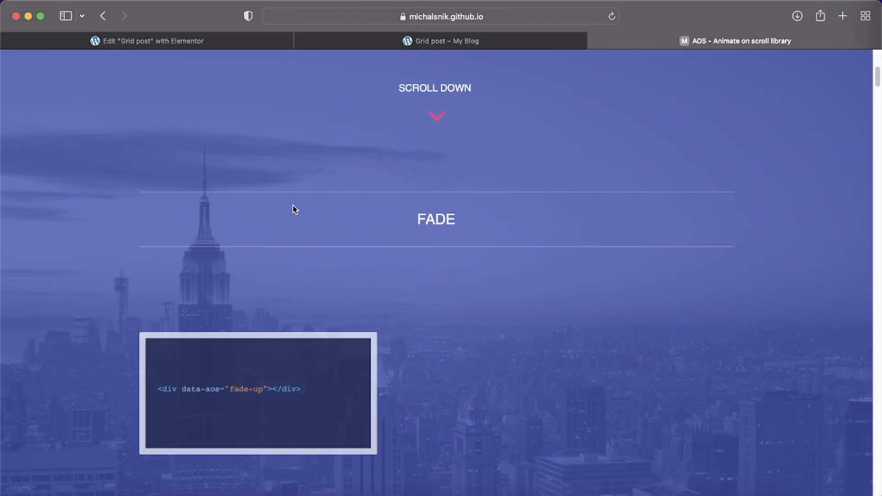
pyautogui.scroll(-10, 294, 211)
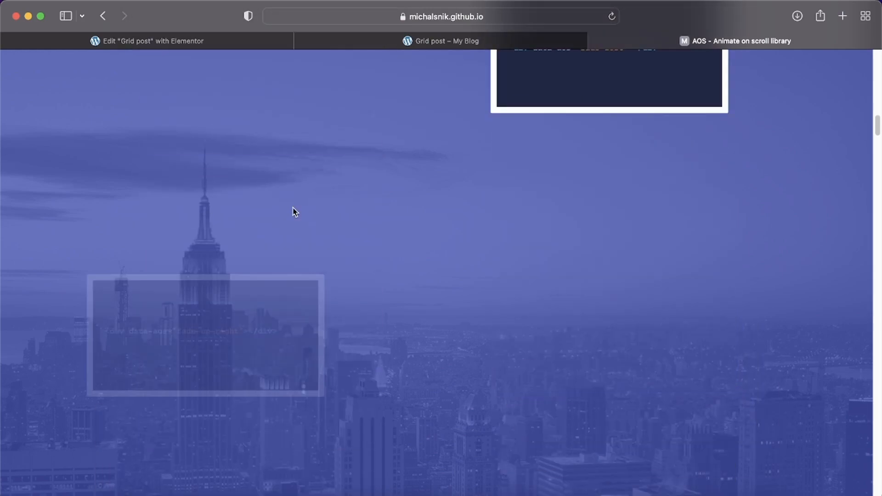
pyautogui.scroll(-10, 295, 212)
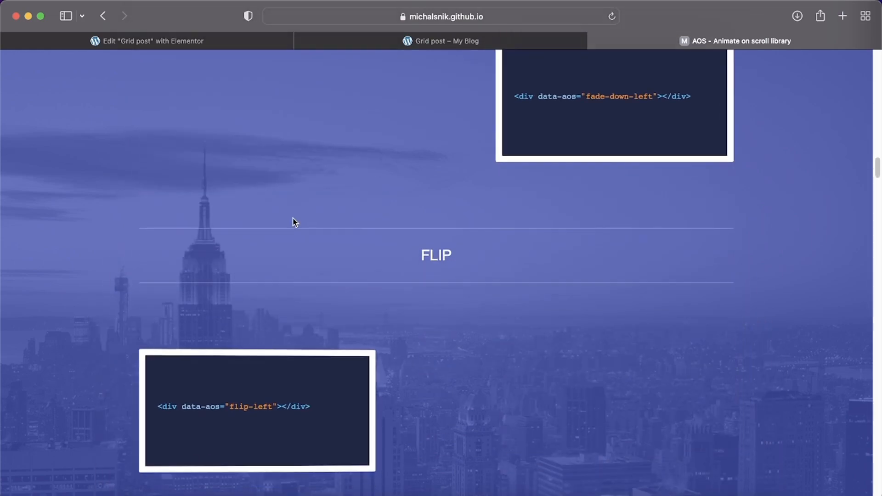
pyautogui.scroll(-10, 295, 222)
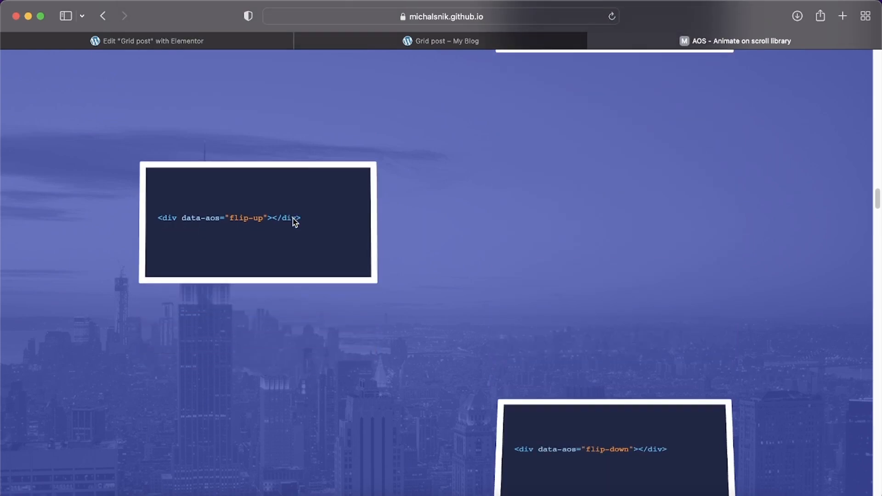
pyautogui.scroll(-10, 294, 222)
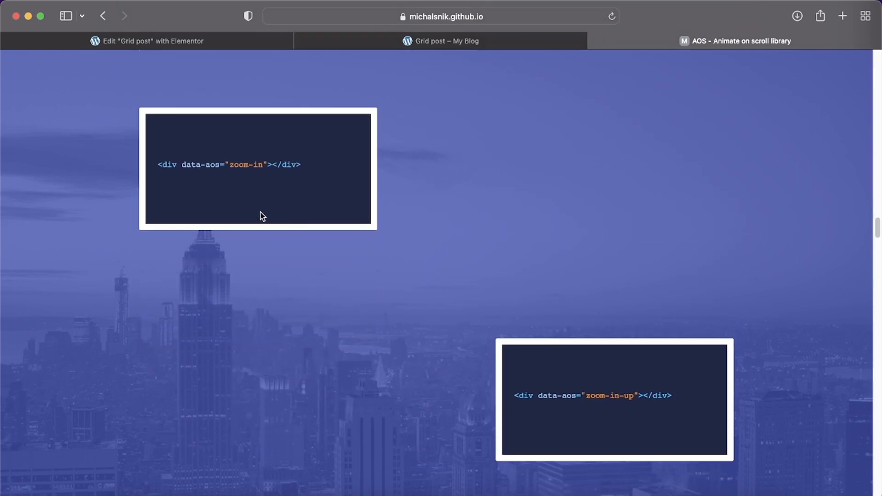
pyautogui.scroll(-10, 398, 257)
pyautogui.scroll(-2, 397, 256)
pyautogui.scroll(-8, 379, 303)
pyautogui.scroll(-10, 380, 304)
pyautogui.scroll(-10, 380, 305)
pyautogui.scroll(-5, 380, 304)
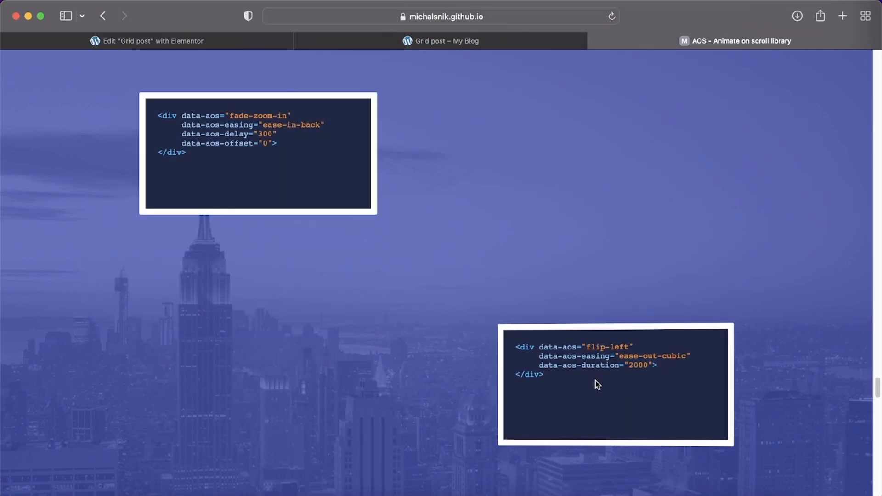
# Examine the fade-zoom-in example's settings and the anchor placement demos, down to the AOS page's "Get it" section.
pyautogui.scroll(1, 452, 272)
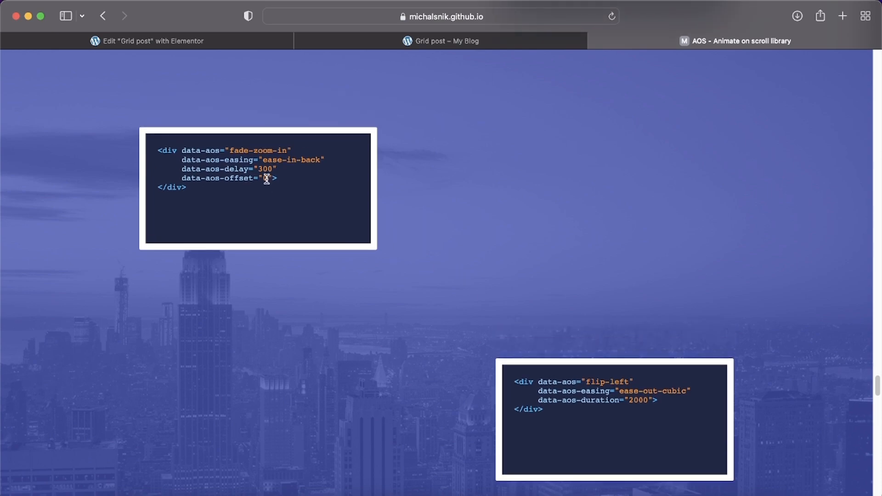
pyautogui.moveTo(226, 150); pyautogui.dragTo(293, 151)
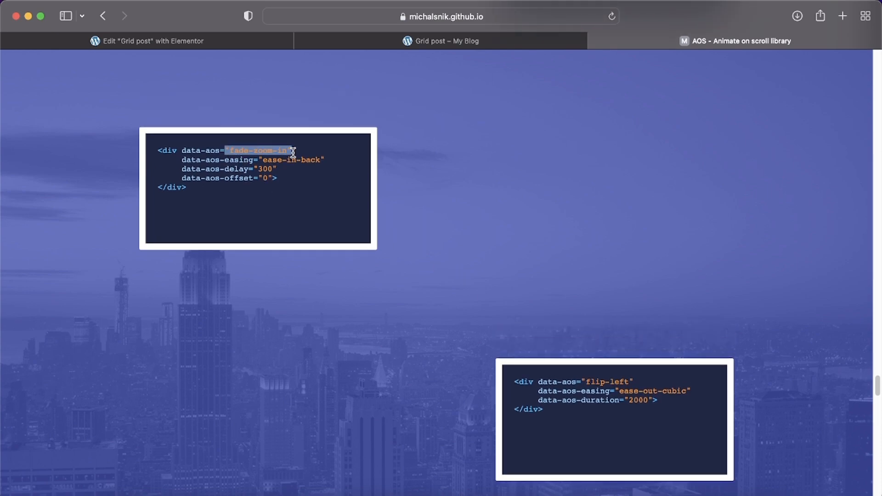
pyautogui.click(235, 152)
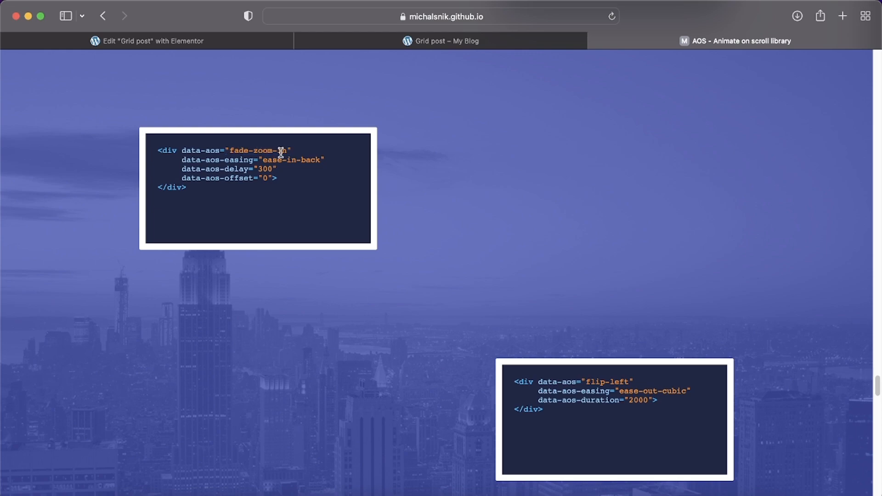
pyautogui.scroll(-5, 264, 170)
pyautogui.scroll(3, 265, 173)
pyautogui.scroll(-15, 264, 174)
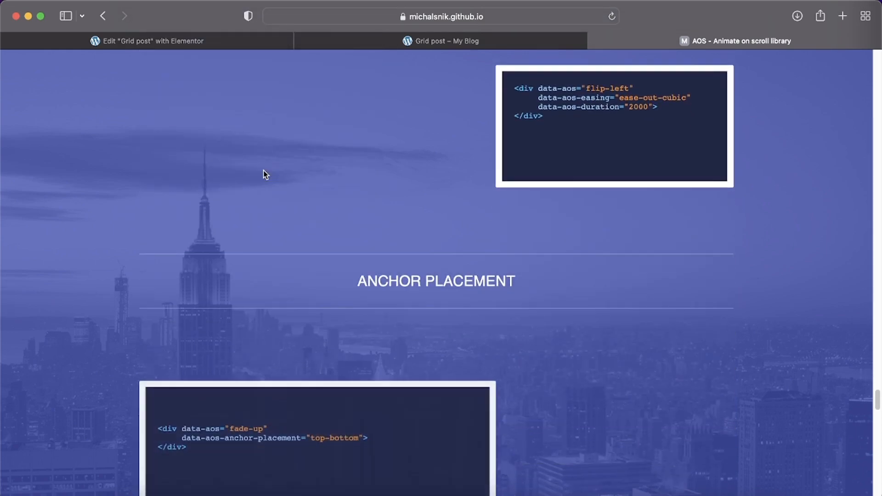
pyautogui.scroll(-10, 265, 174)
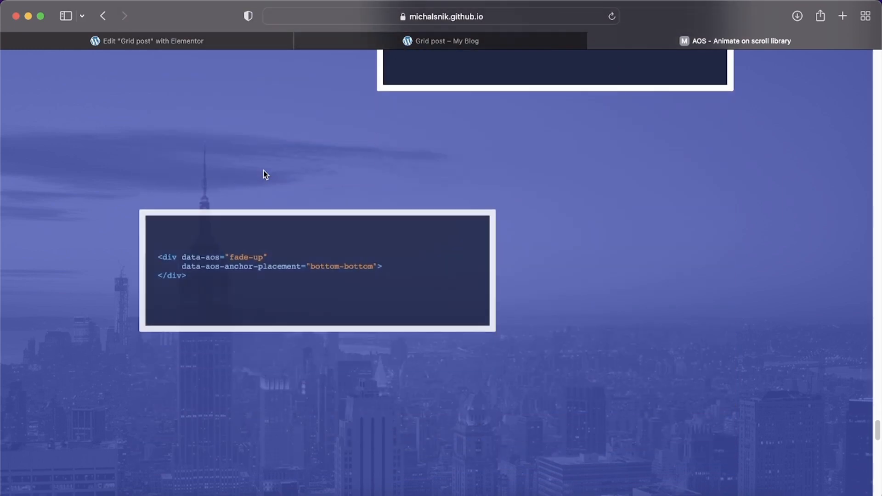
pyautogui.scroll(-4, 265, 174)
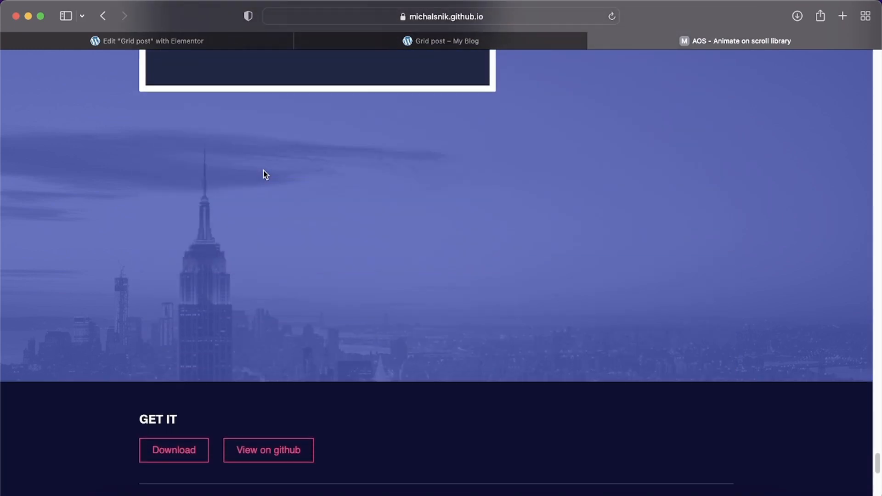
# Review the fade-zoom-in, flip-left and zoom-out examples again, continuing down the AOS page to its CDN sources section.
pyautogui.scroll(9, 265, 174)
pyautogui.scroll(15, 266, 173)
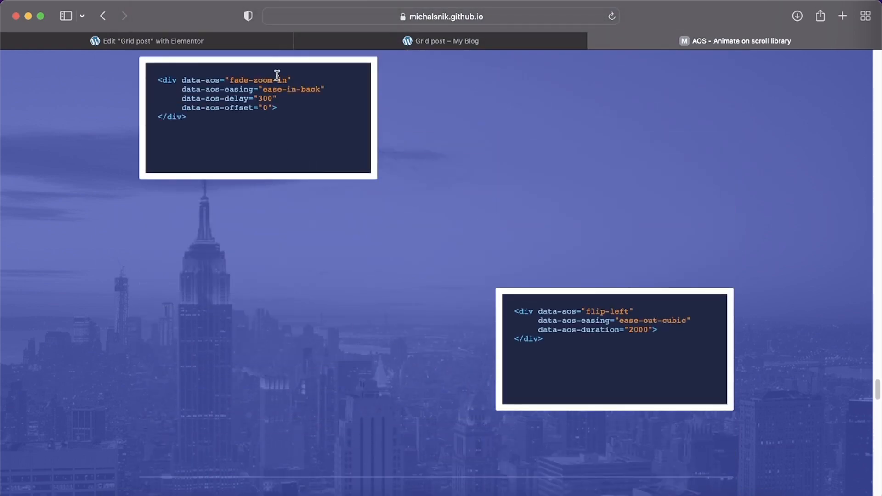
pyautogui.moveTo(292, 79); pyautogui.dragTo(156, 80)
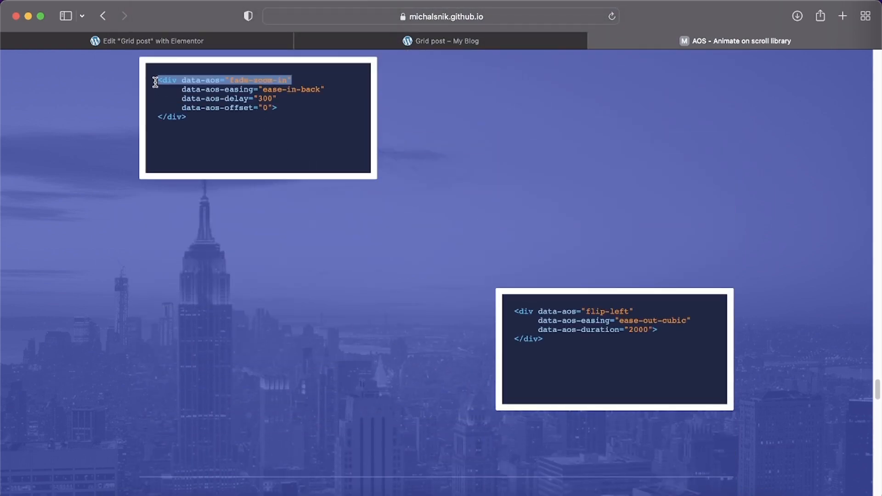
pyautogui.scroll(5, 409, 236)
pyautogui.scroll(5, 410, 236)
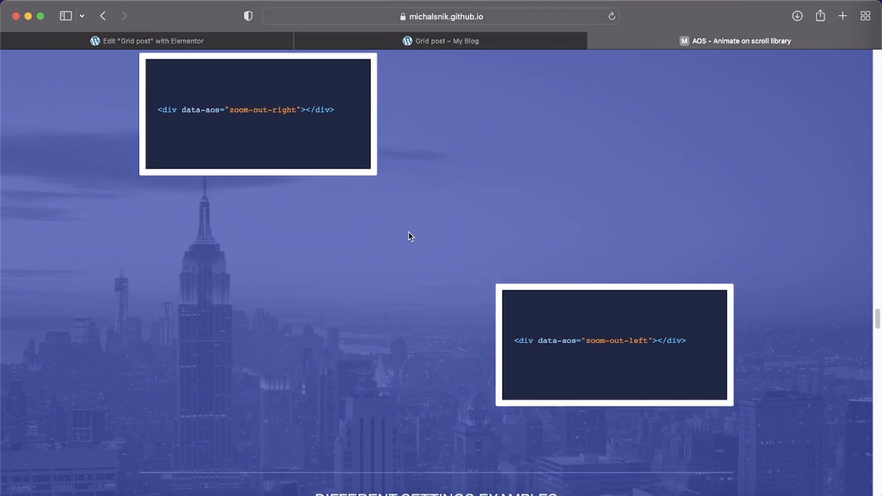
pyautogui.scroll(-8, 414, 251)
pyautogui.scroll(-10, 416, 266)
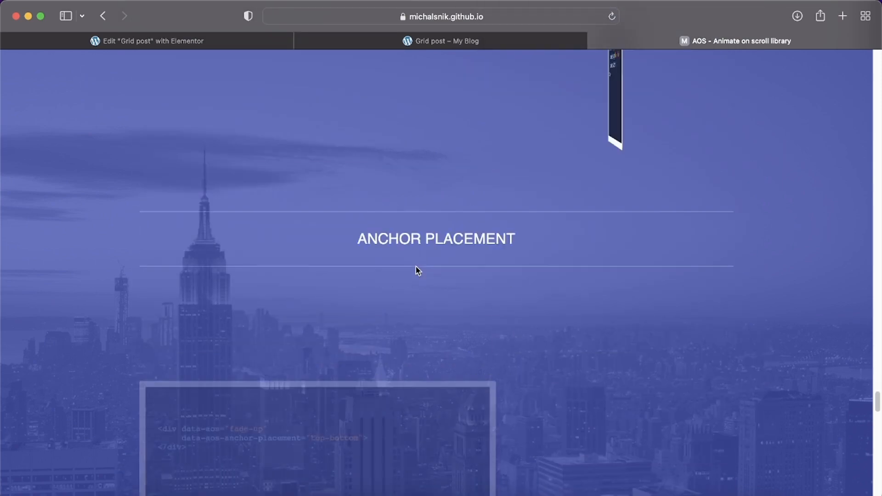
pyautogui.scroll(-15, 409, 266)
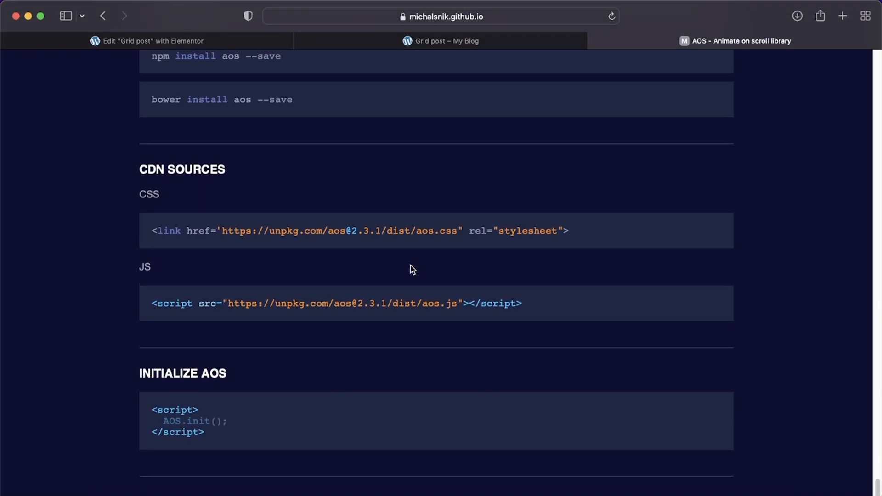
# Copy the AOS 2.3.1 stylesheet link tag from the CDN sources section.
pyautogui.moveTo(575, 233); pyautogui.dragTo(305, 209)
pyautogui.click(292, 212)
pyautogui.moveTo(152, 232); pyautogui.dragTo(584, 234)
pyautogui.press('super+c')
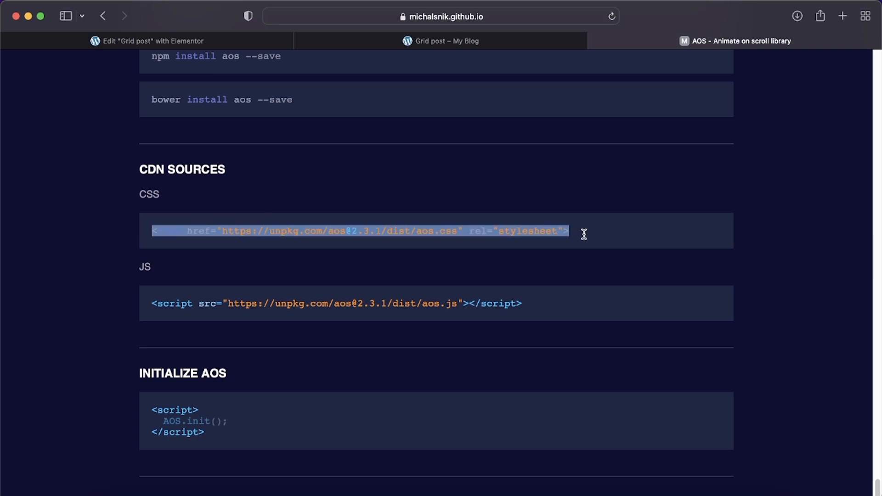
# Back in the Elementor editor, find the HTML widget and add it below the post info in the first post card.
pyautogui.click(202, 41)
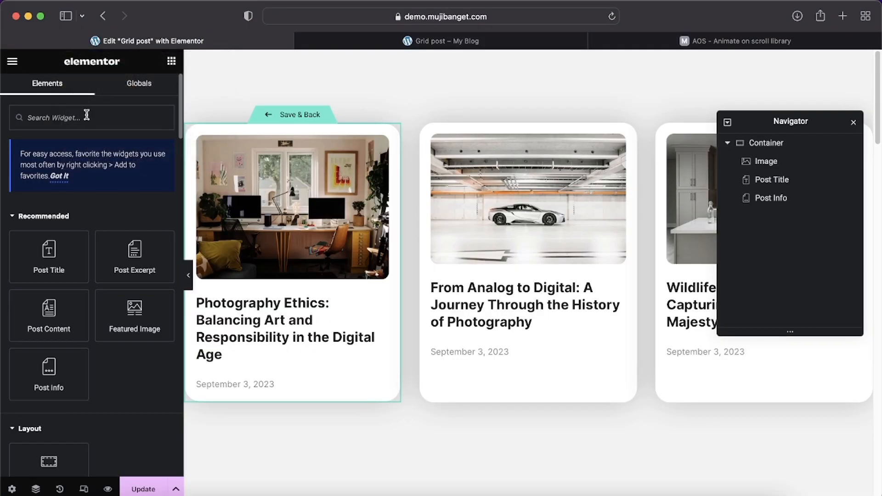
pyautogui.click(89, 118)
pyautogui.write('html')
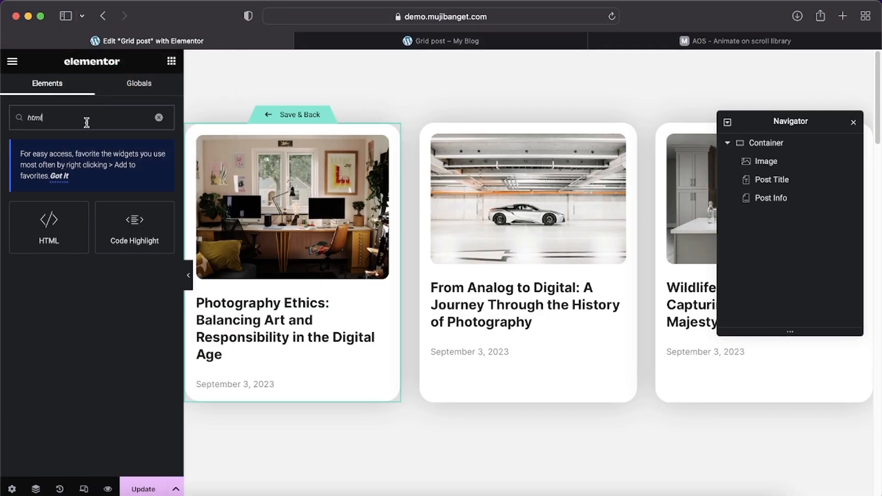
pyautogui.moveTo(49, 228); pyautogui.dragTo(256, 386)
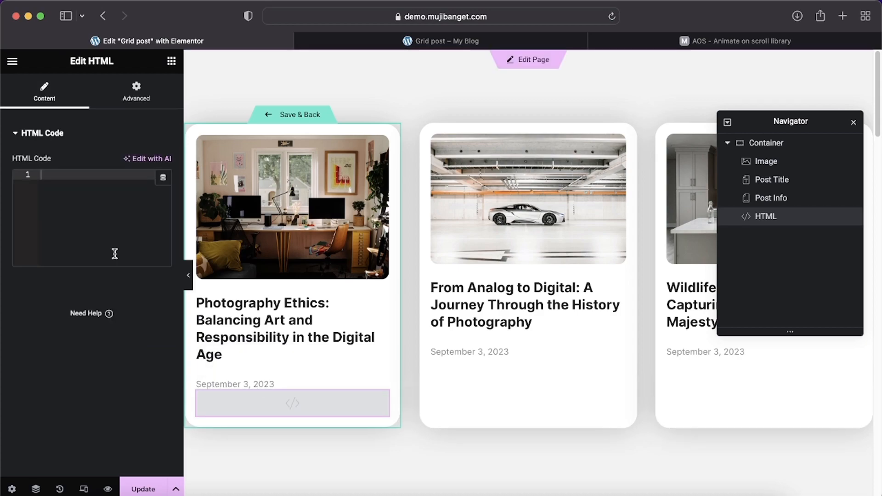
# Paste the AOS stylesheet link into the widget's HTML code and start a new line after a blank one.
pyautogui.press('super+v')
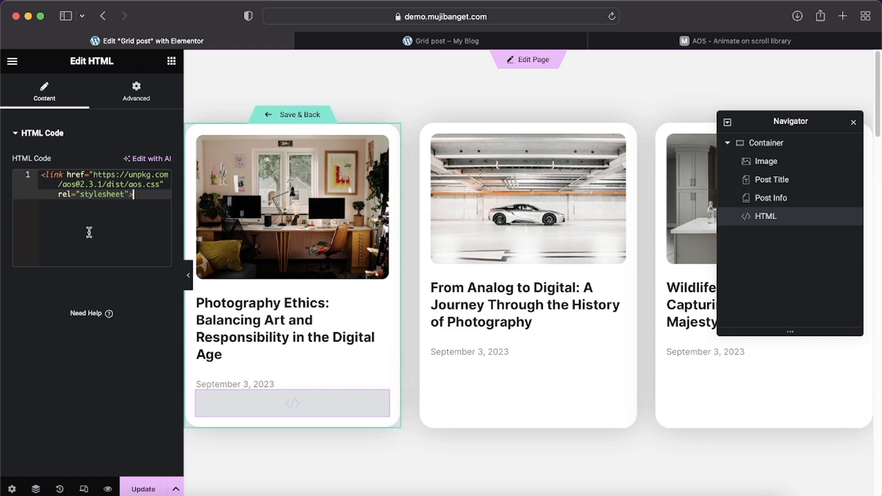
pyautogui.press('Return')
pyautogui.press('Return')
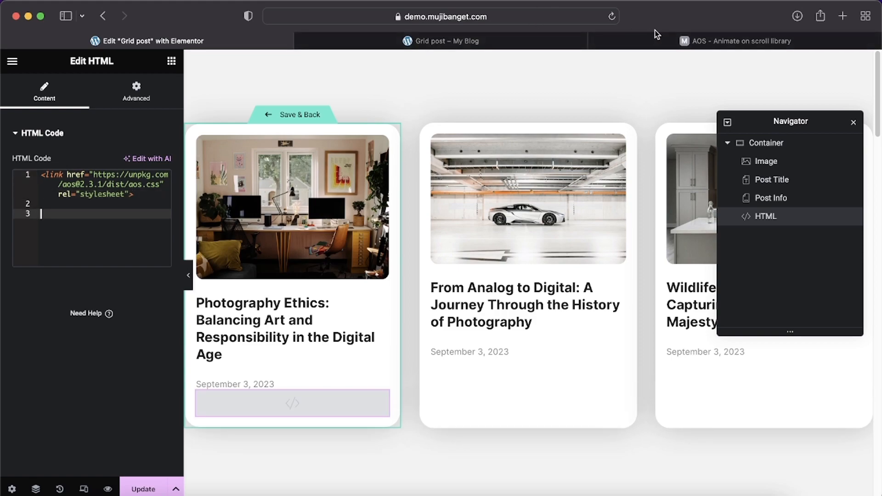
# Copy the AOS 2.3.1 JS script tag from the AOS page and paste it below the stylesheet link in the HTML widget.
pyautogui.click(657, 40)
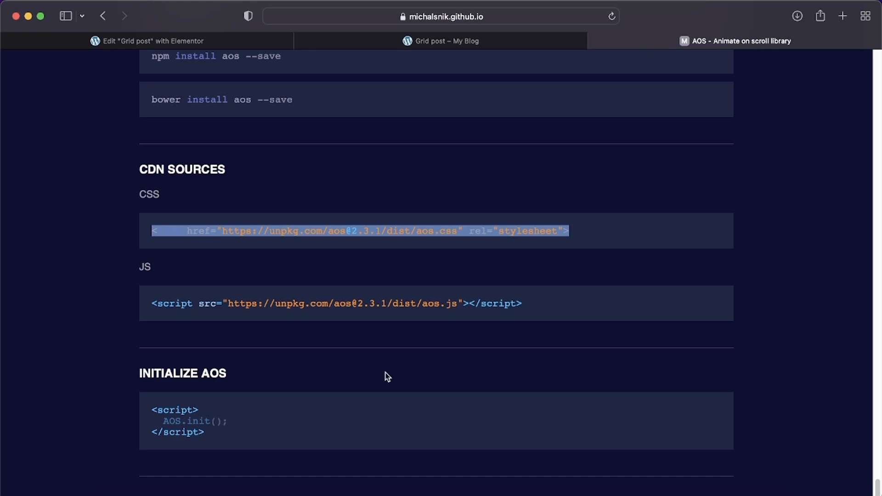
pyautogui.click(534, 304)
pyautogui.tripleClick(156, 311)
pyautogui.press('super+c')
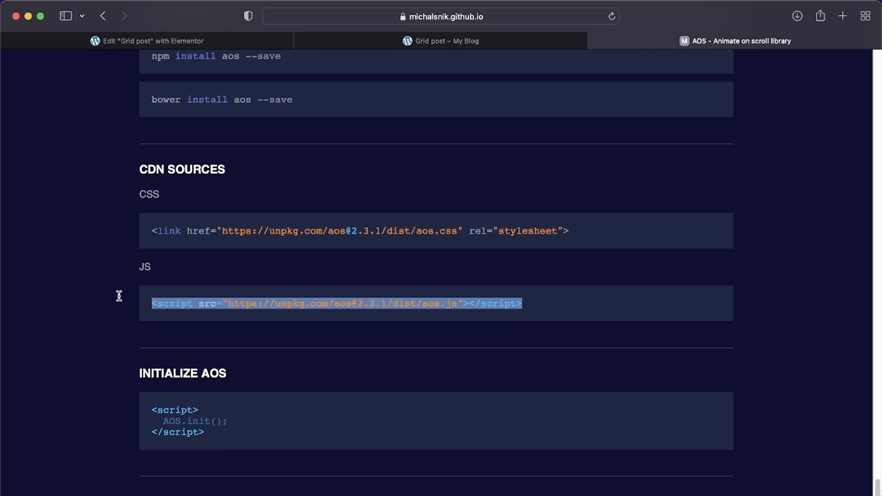
pyautogui.click(148, 40)
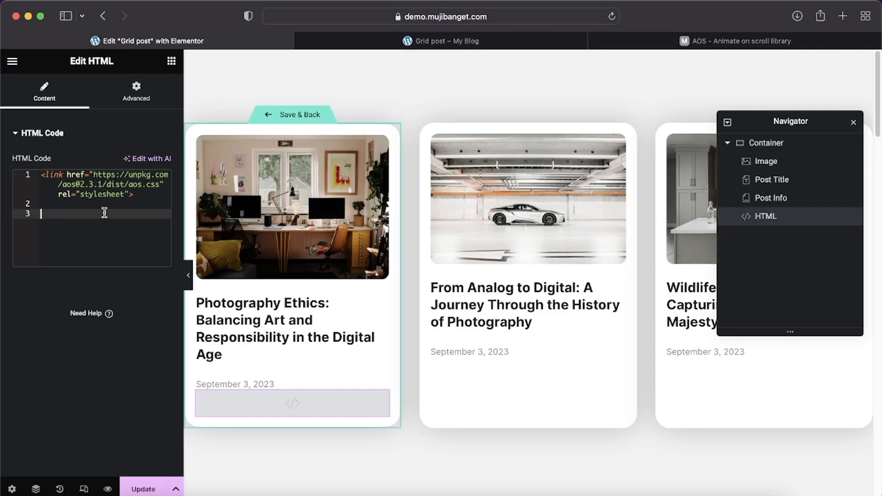
pyautogui.press('super+v')
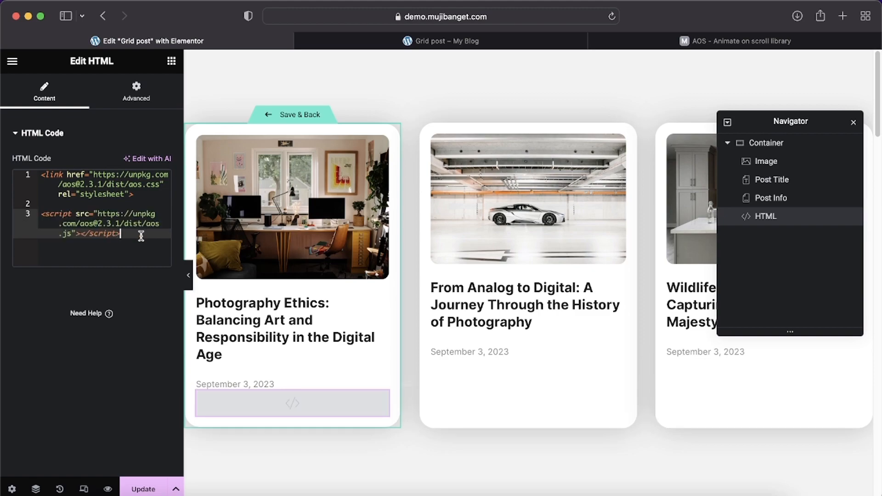
# Copy the AOS.init() script block from the AOS page and paste it below the JS script tag, separated by a blank line.
pyautogui.press('Return')
pyautogui.press('Return')
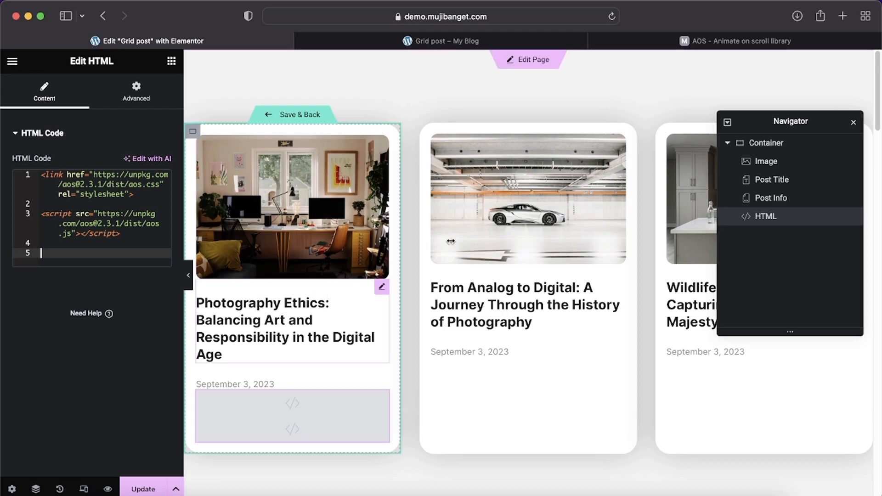
pyautogui.click(673, 36)
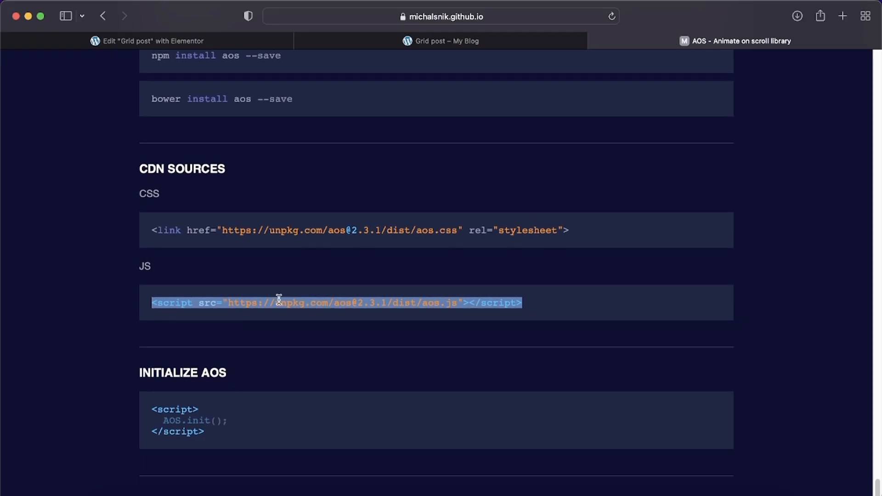
pyautogui.moveTo(213, 433); pyautogui.dragTo(153, 410)
pyautogui.press('super+c')
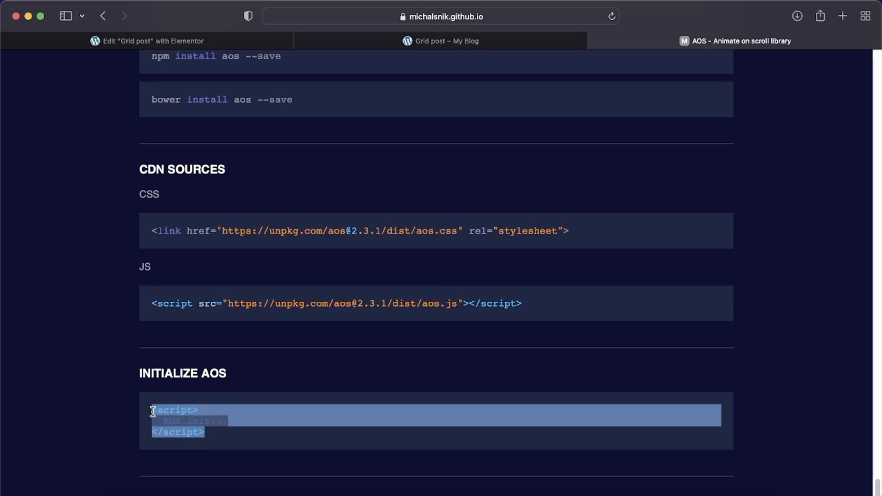
pyautogui.click(128, 42)
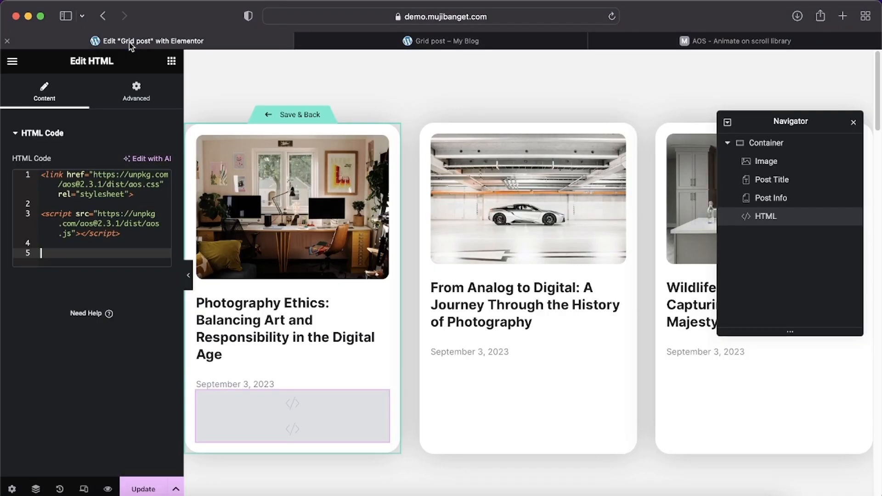
pyautogui.press('super+v')
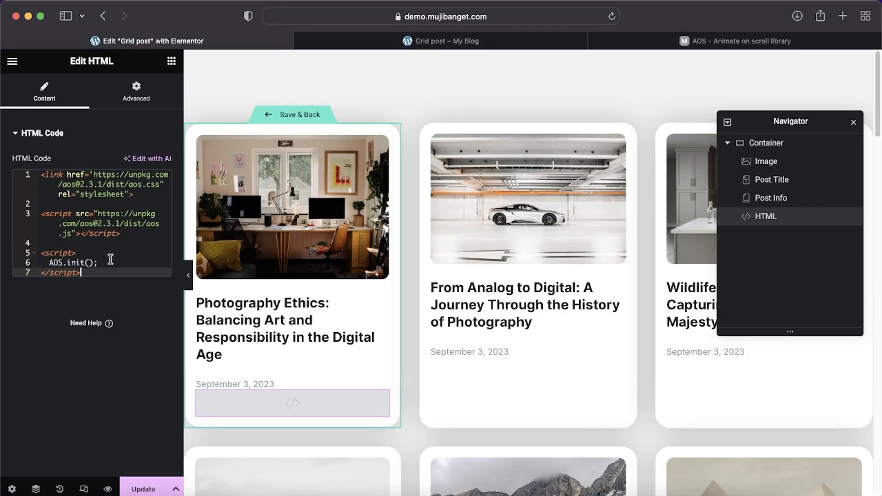
# Add an options object with duration: 1200 to the AOS.init() call in the HTML widget.
pyautogui.click(111, 260)
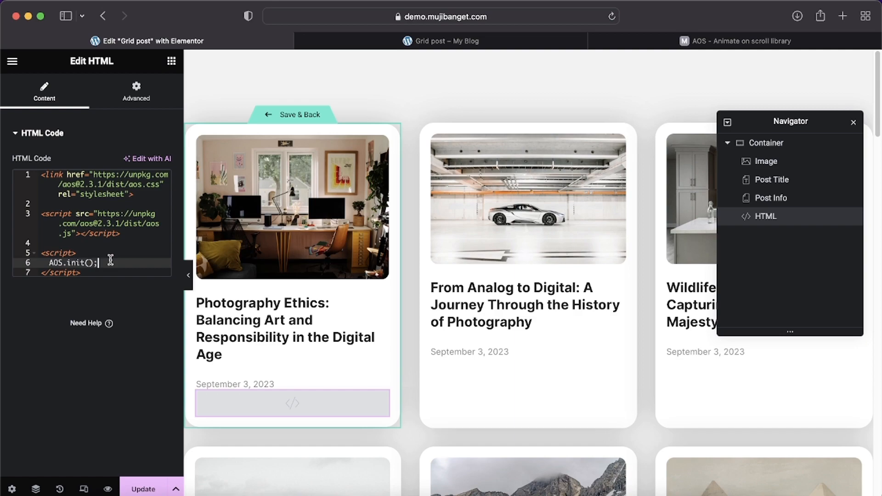
pyautogui.scroll(-5, 267, 261)
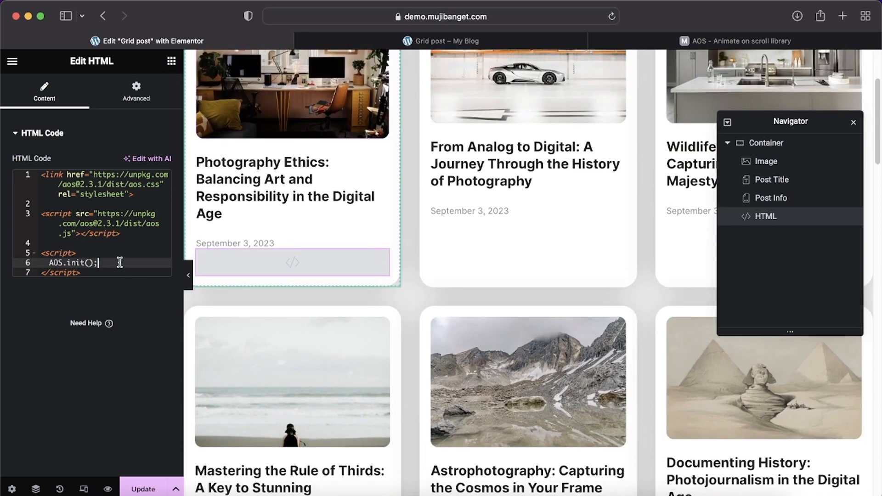
pyautogui.write('{')
pyautogui.press('Return')
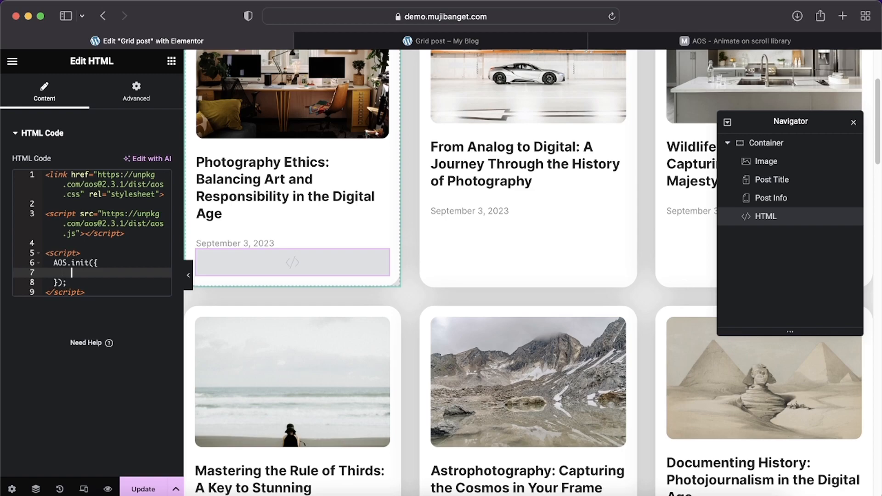
pyautogui.write('duar')
pyautogui.press('BackSpace')
pyautogui.press('BackSpace')
pyautogui.press('BackSpace')
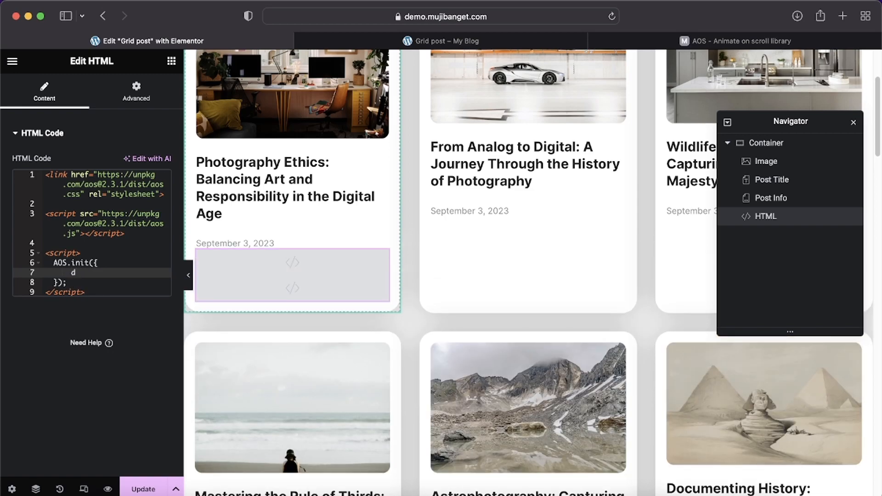
pyautogui.write('uraio')
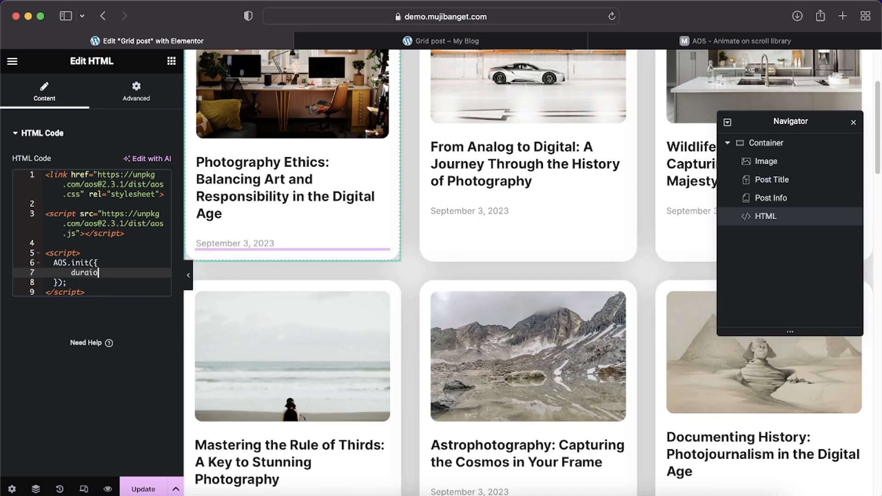
pyautogui.press('BackSpace')
pyautogui.press('BackSpace')
pyautogui.write('tion: ')
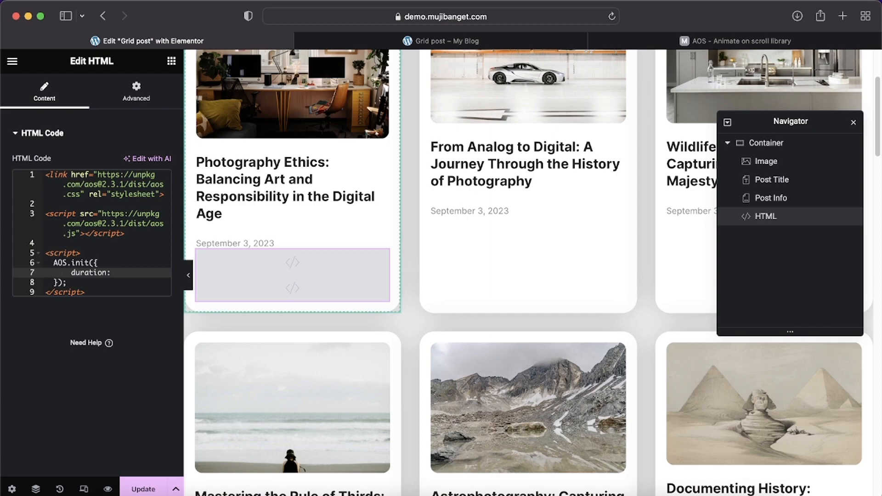
pyautogui.write('1200')
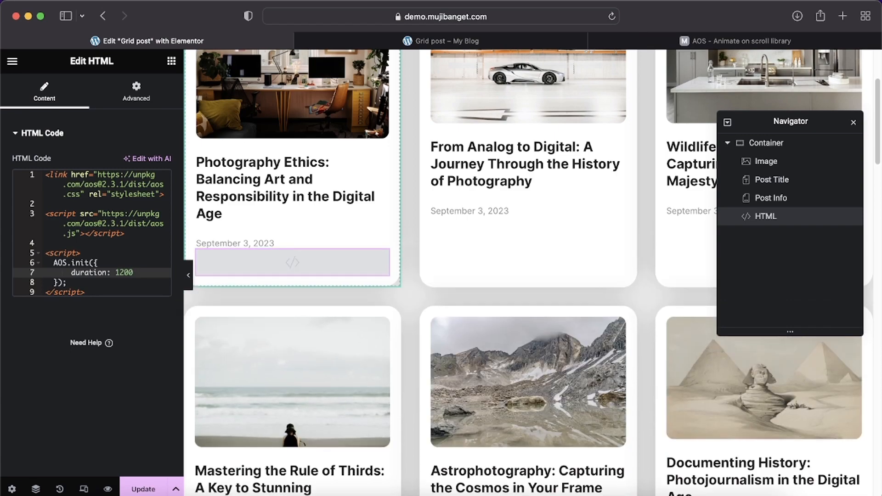
# Check the post cards' scroll animation in the editor preview with the 1200 duration.
pyautogui.scroll(-15, 289, 240)
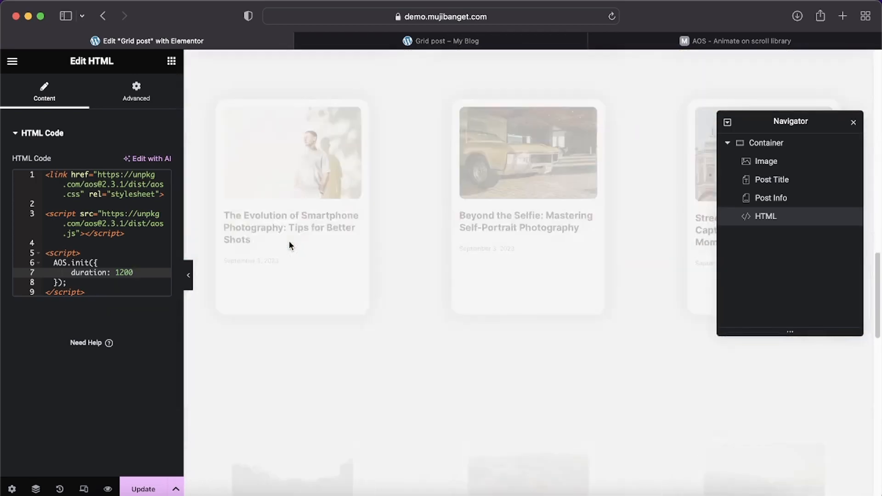
pyautogui.scroll(-12, 289, 240)
pyautogui.scroll(20, 289, 241)
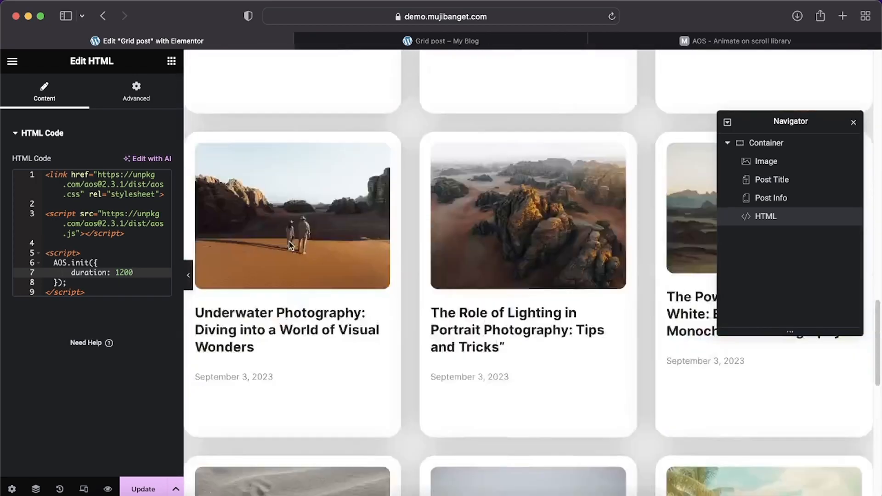
pyautogui.scroll(-15, 289, 241)
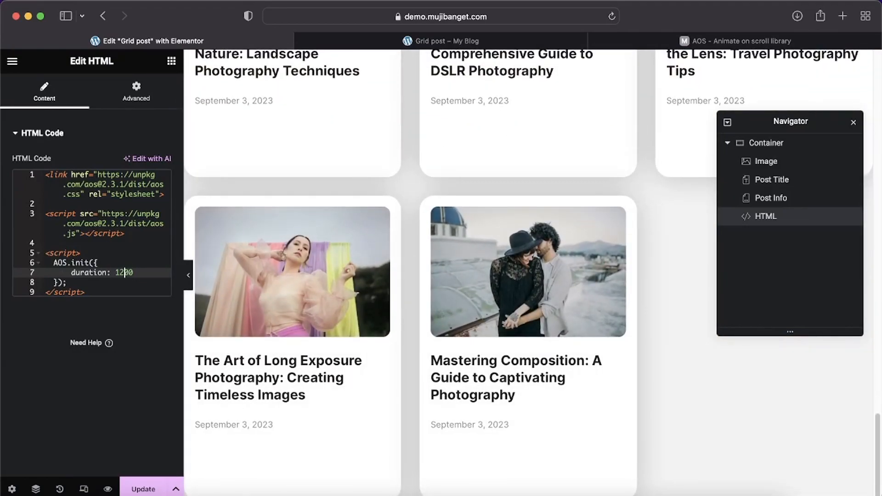
# Set the duration in the AOS.init options to 5200.
pyautogui.scroll(5, 360, 269)
pyautogui.press('BackSpace')
pyautogui.write('5')
# Check the post cards' scroll animation through the whole grid in the preview with the 5200 duration.
pyautogui.scroll(-10, 360, 270)
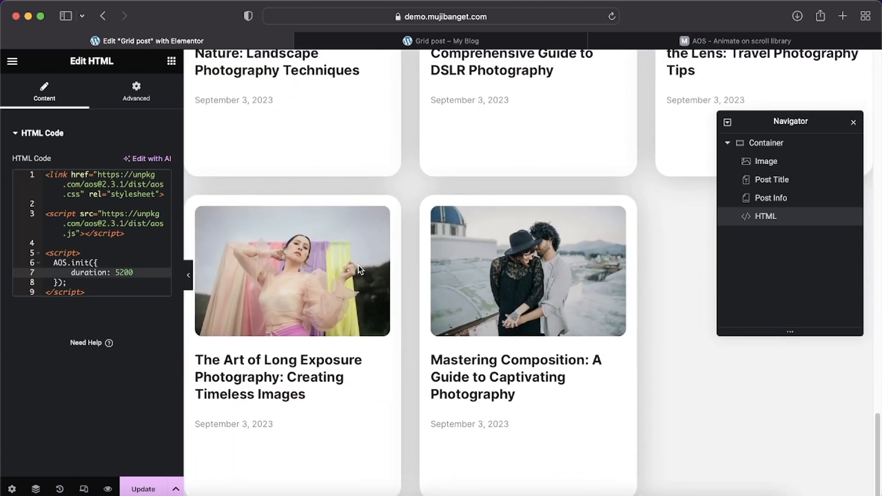
pyautogui.scroll(2, 360, 270)
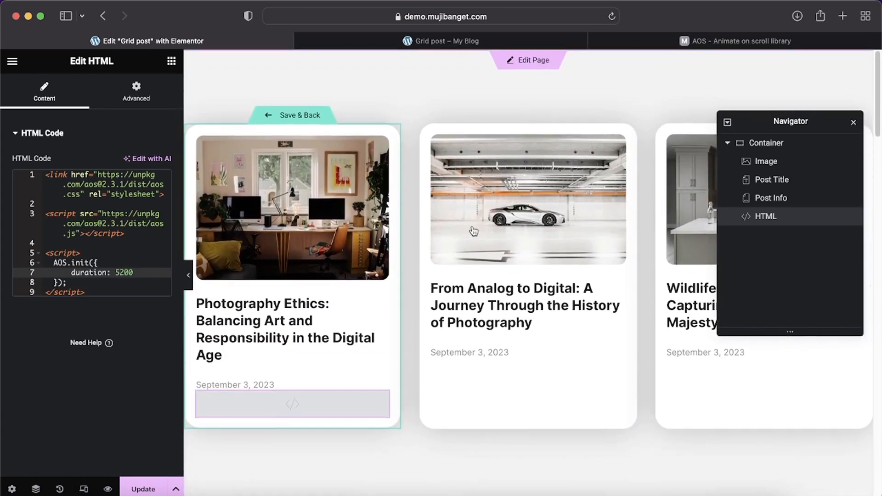
pyautogui.scroll(-15, 473, 231)
pyautogui.scroll(-15, 473, 230)
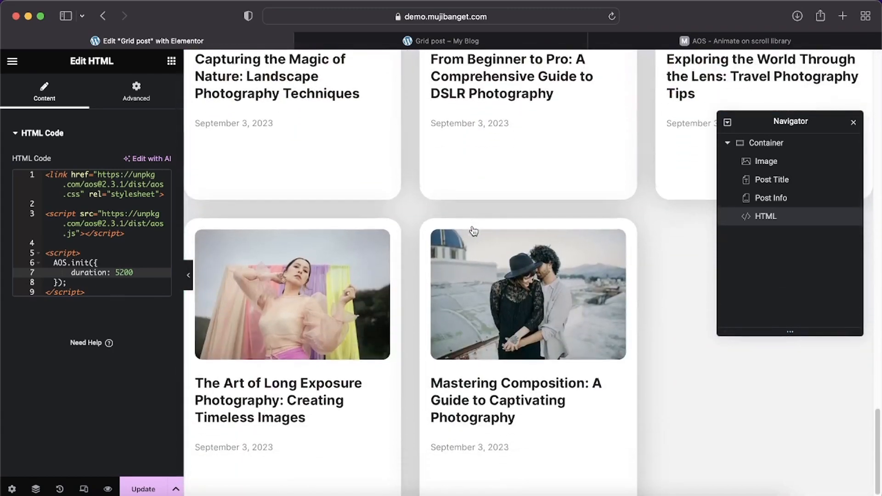
pyautogui.scroll(15, 473, 231)
pyautogui.scroll(-10, 473, 231)
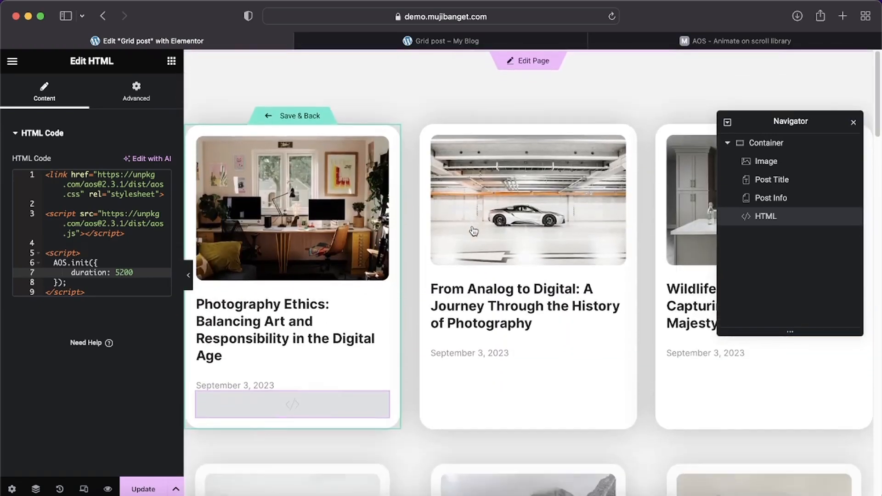
pyautogui.scroll(-15, 473, 230)
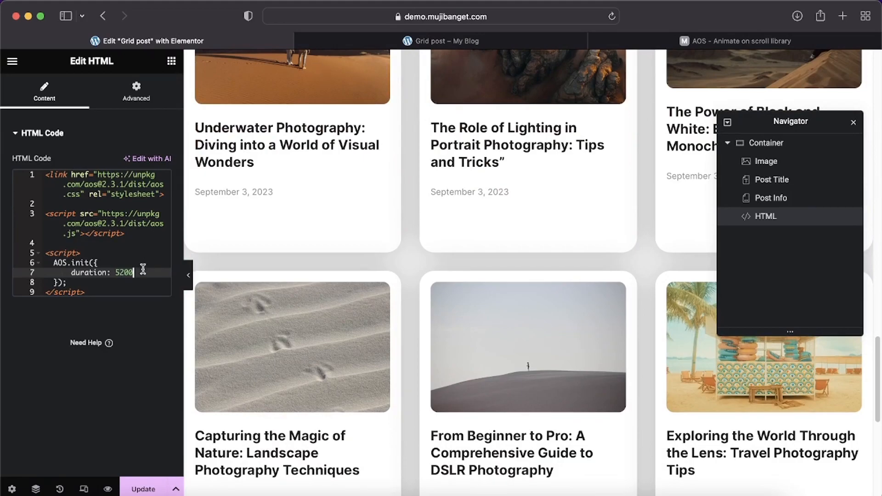
# Add a trailing comma after the duration value in the AOS.init options and check the post cards' scroll animation in the preview.
pyautogui.write(',')
pyautogui.scroll(20, 317, 352)
pyautogui.scroll(-10, 318, 353)
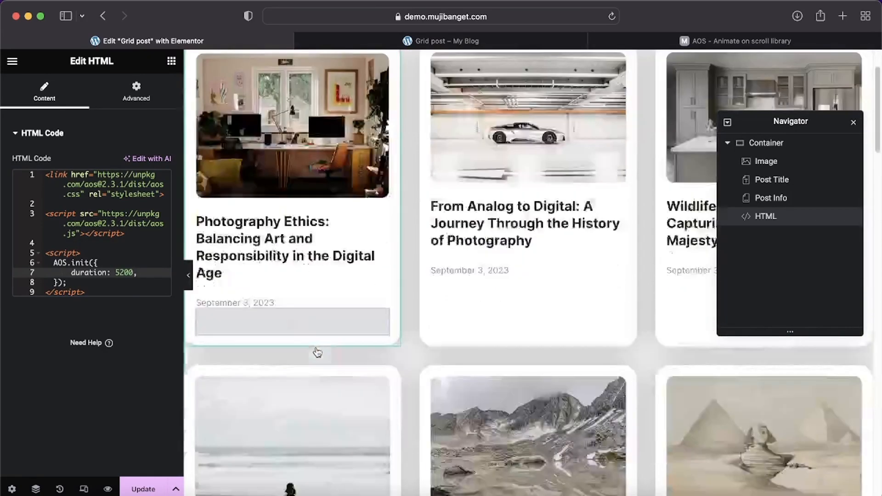
pyautogui.scroll(-5, 318, 353)
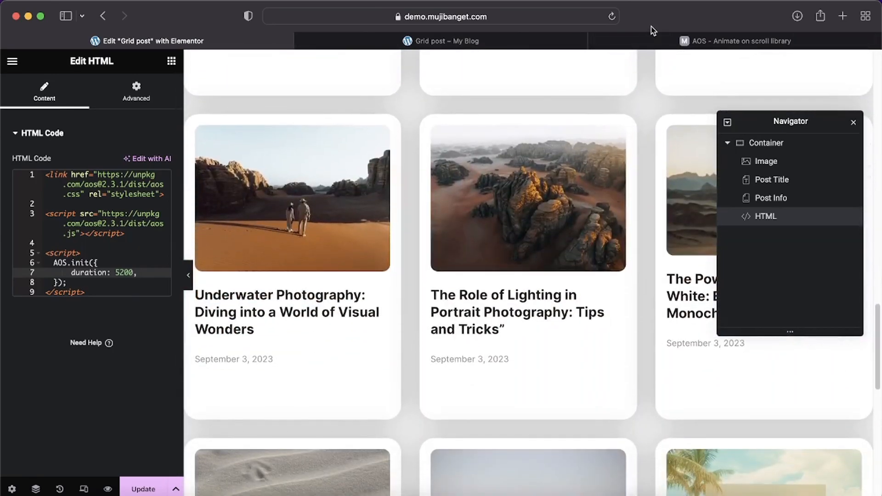
# From the AOS library site, open the GitHub repository and view its Codepen example of different built-in animations, dismissing the assets tip.
pyautogui.click(660, 39)
pyautogui.scroll(10, 356, 321)
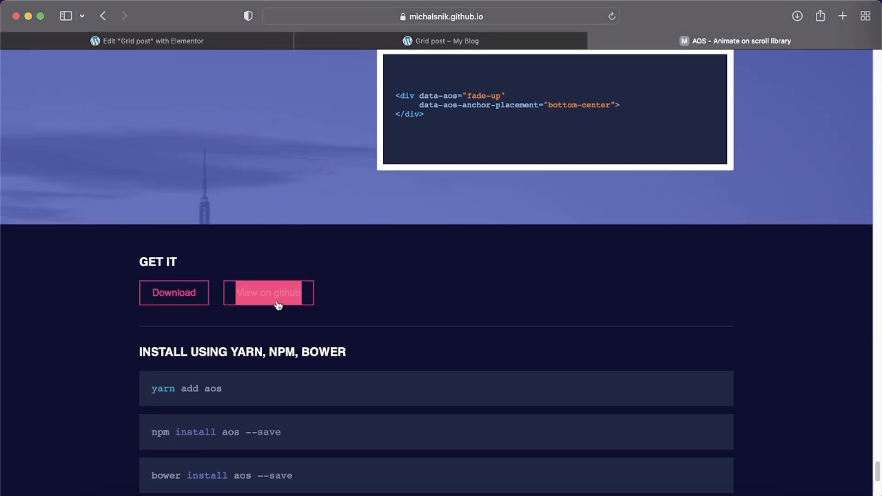
pyautogui.click(279, 306)
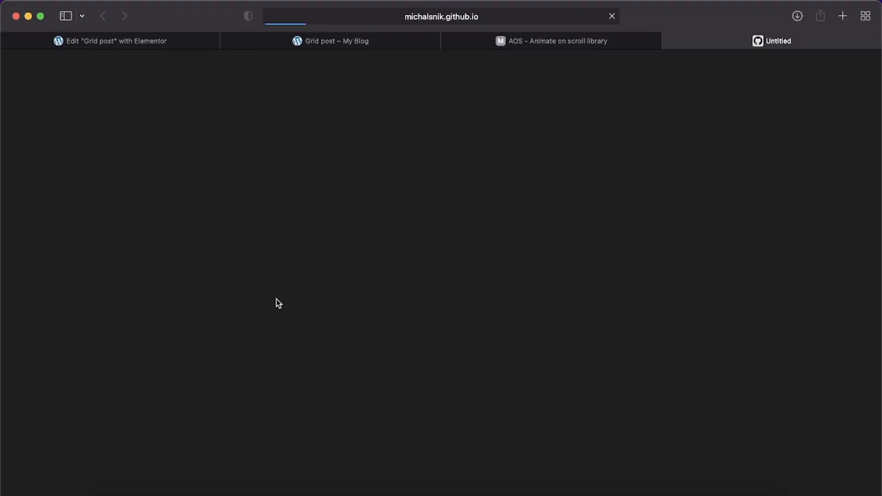
pyautogui.scroll(-12, 173, 240)
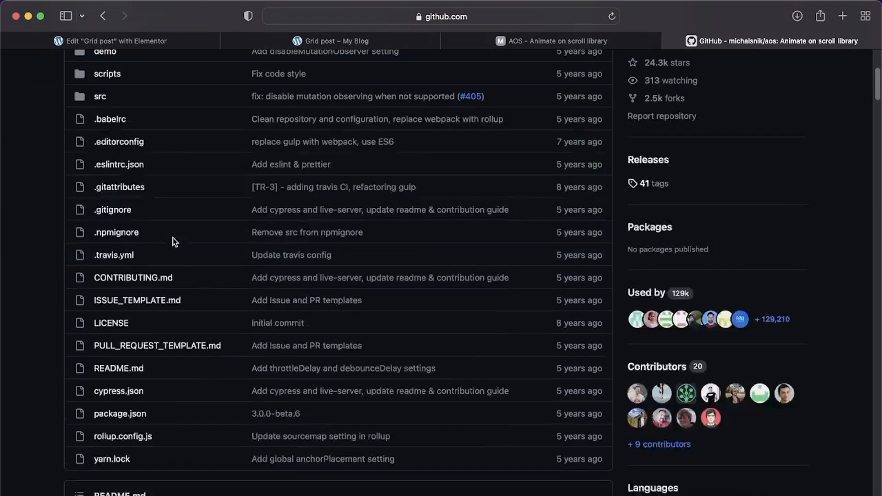
pyautogui.scroll(-3, 173, 240)
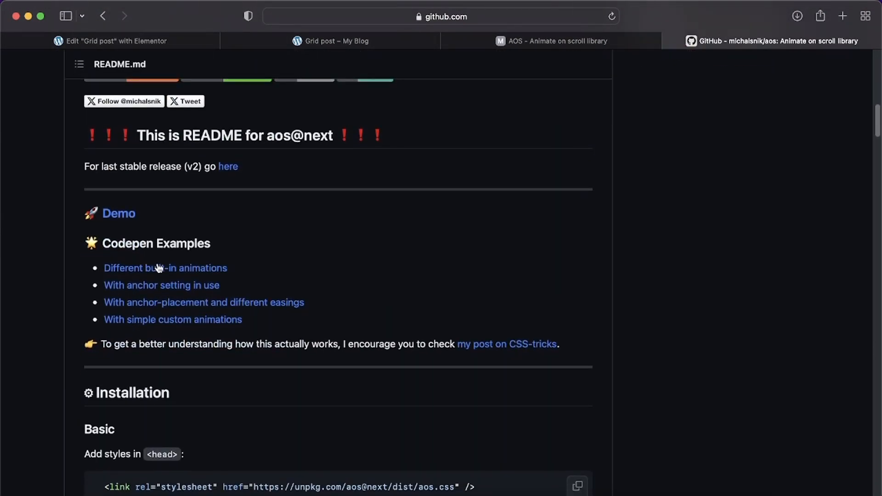
pyautogui.click(165, 271)
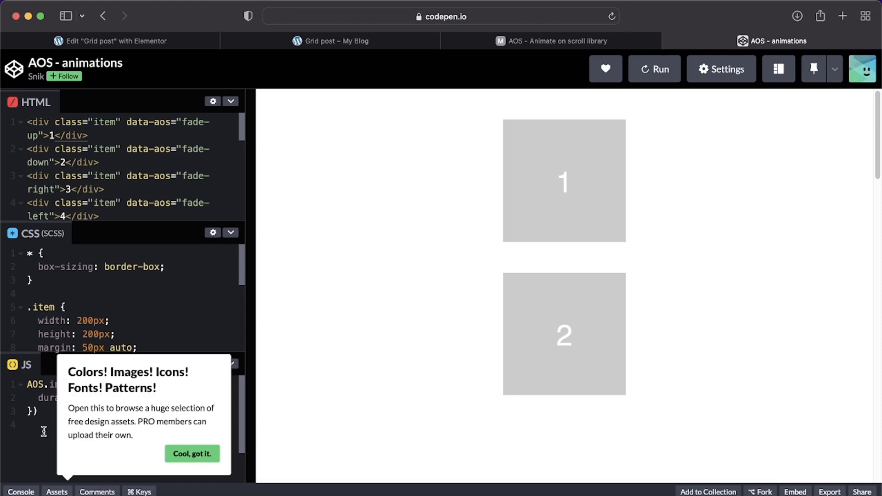
pyautogui.click(185, 455)
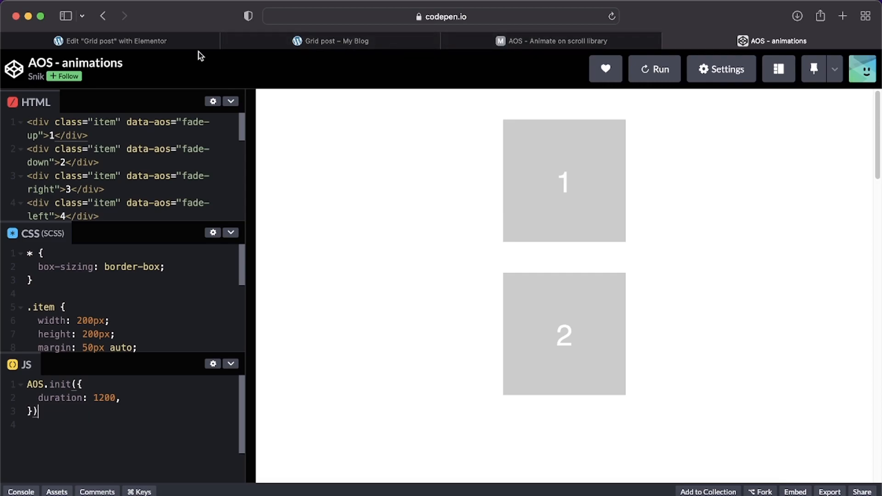
# Return to the Elementor editor and set the duration in the HTML widget's AOS.init options to 1200.
pyautogui.click(139, 44)
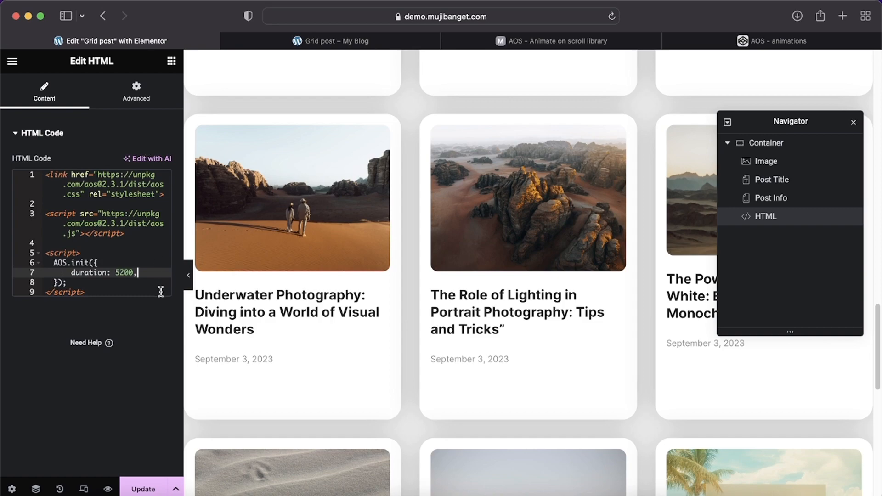
pyautogui.press('BackSpace')
pyautogui.write('1')
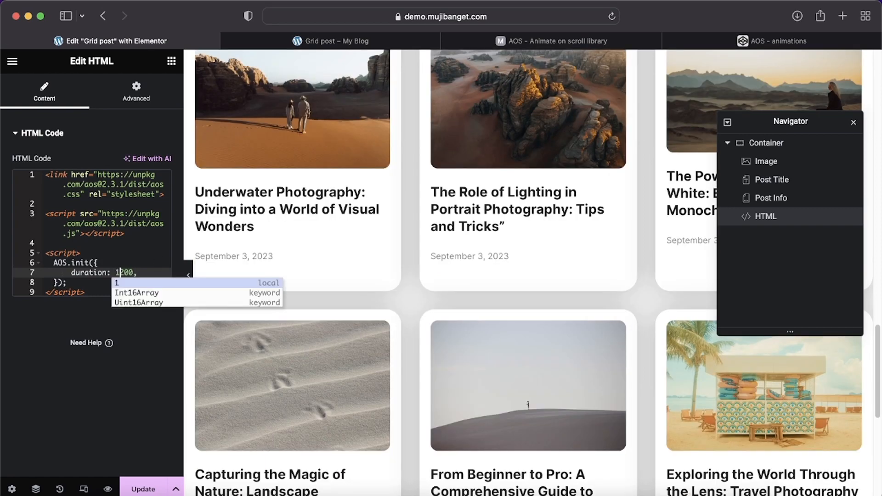
pyautogui.click(135, 255)
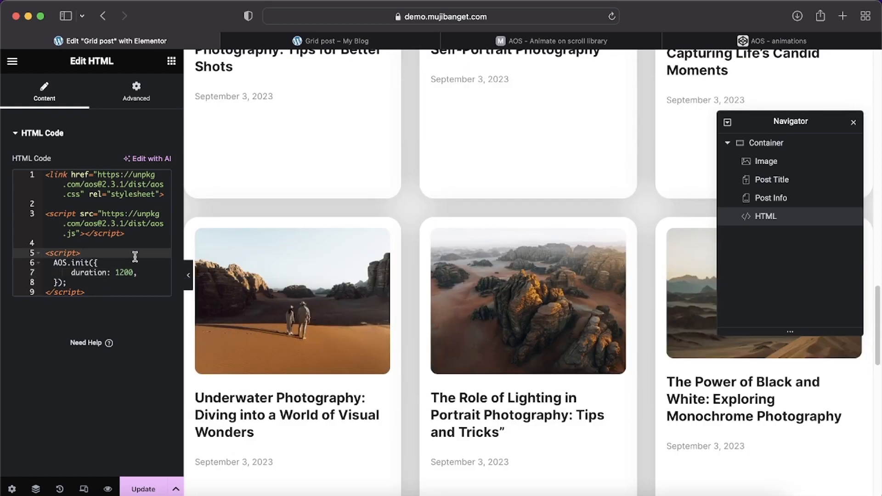
pyautogui.scroll(2, 368, 283)
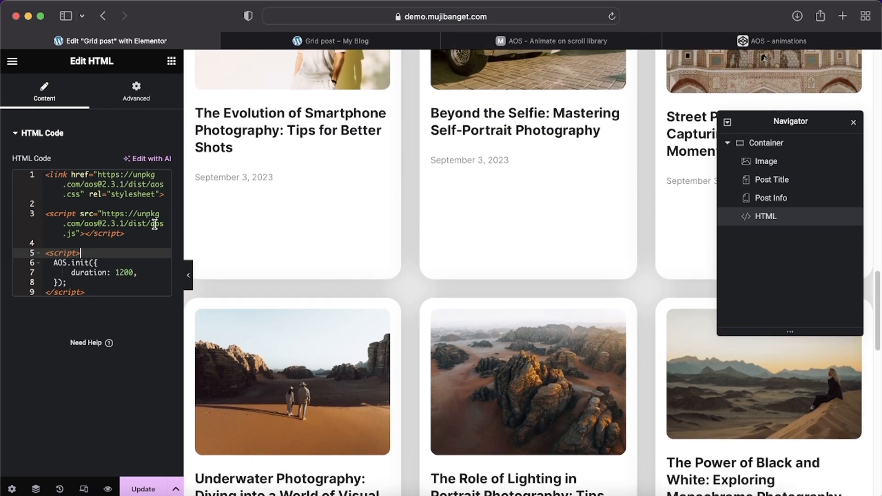
# Select the post card's container, review its CSS class, and open its custom attributes for editing.
pyautogui.click(774, 147)
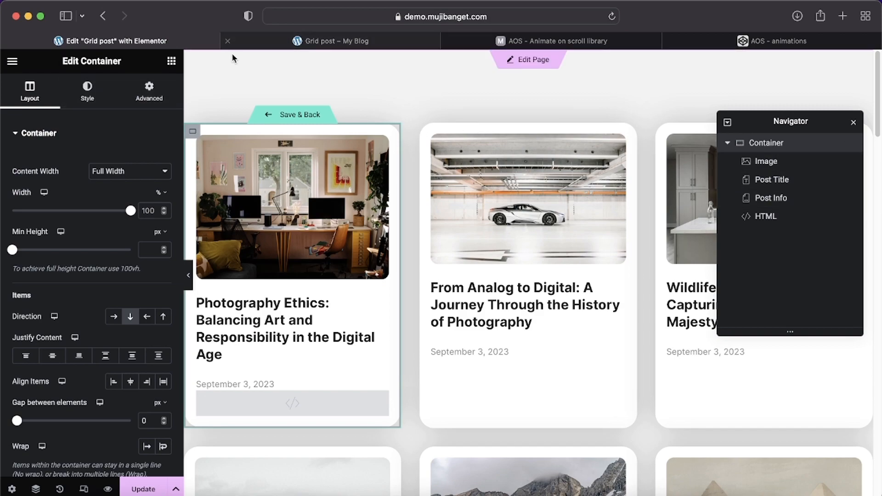
pyautogui.click(149, 88)
pyautogui.scroll(-5, 76, 202)
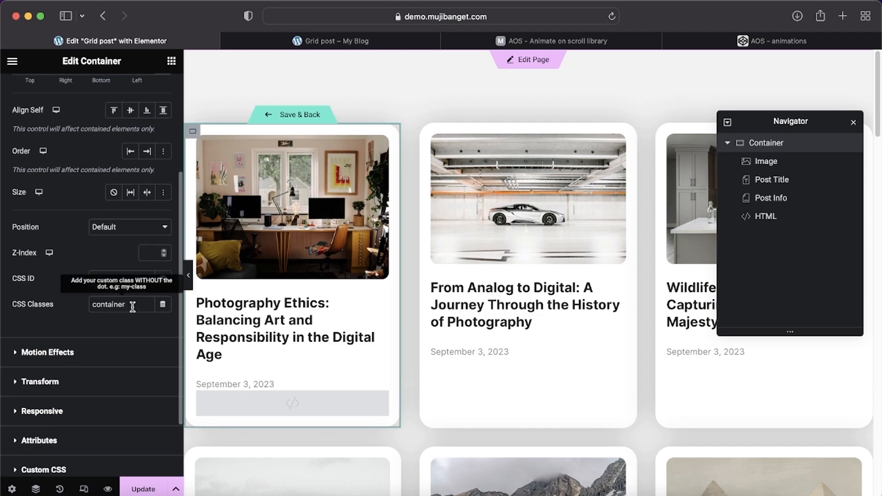
pyautogui.scroll(-4, 93, 340)
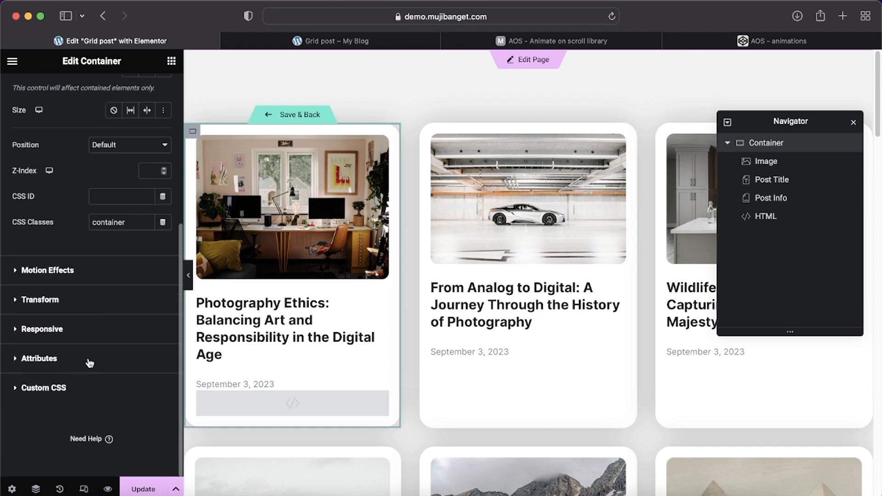
pyautogui.moveTo(133, 223); pyautogui.dragTo(52, 207)
pyautogui.click(94, 362)
pyautogui.click(95, 308)
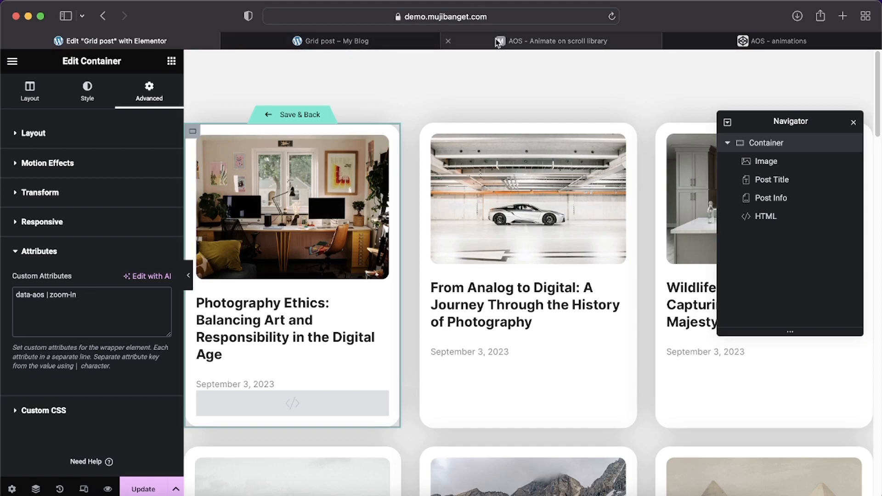
# Look up the data-aos fade-up markup example on the AOS library site and return to the Elementor editor.
pyautogui.click(557, 41)
pyautogui.scroll(3, 353, 285)
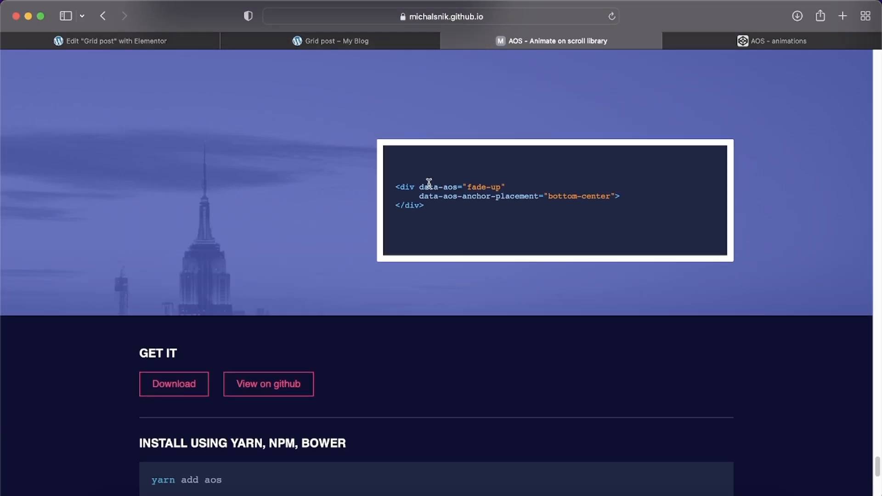
pyautogui.moveTo(424, 186); pyautogui.dragTo(477, 193)
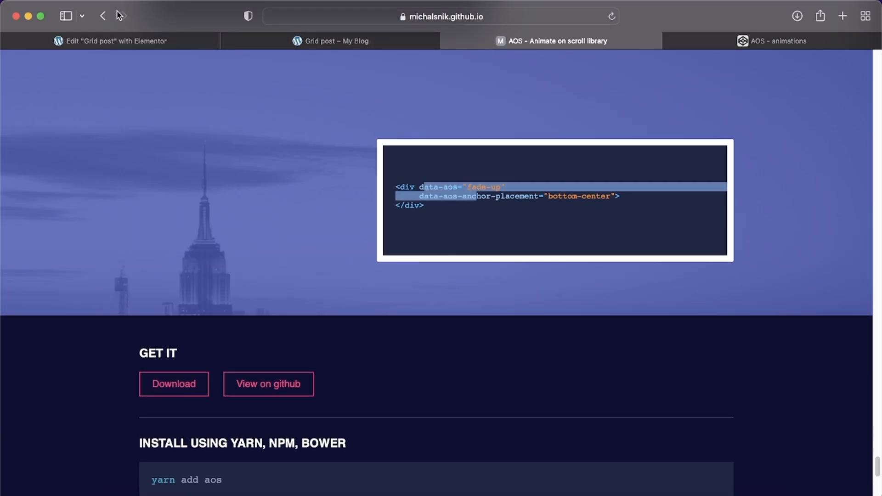
pyautogui.click(95, 40)
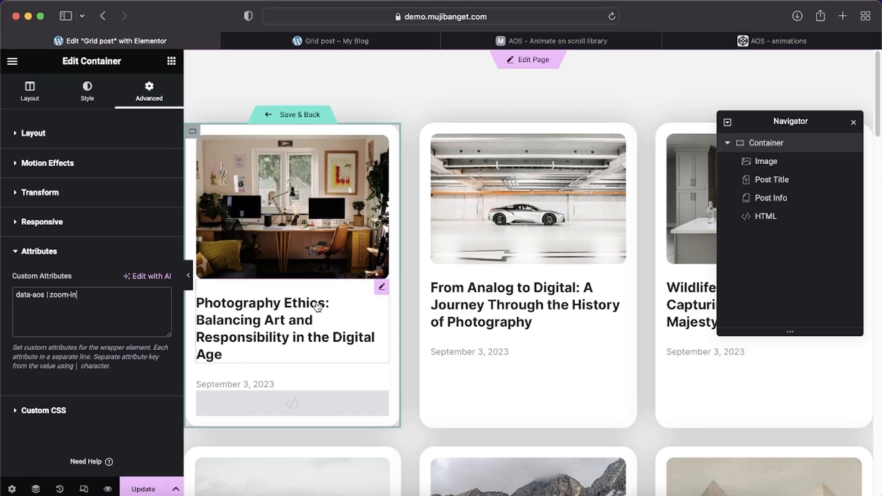
# Change the container's custom attribute to data-aos | fade-up.
pyautogui.scroll(-15, 317, 307)
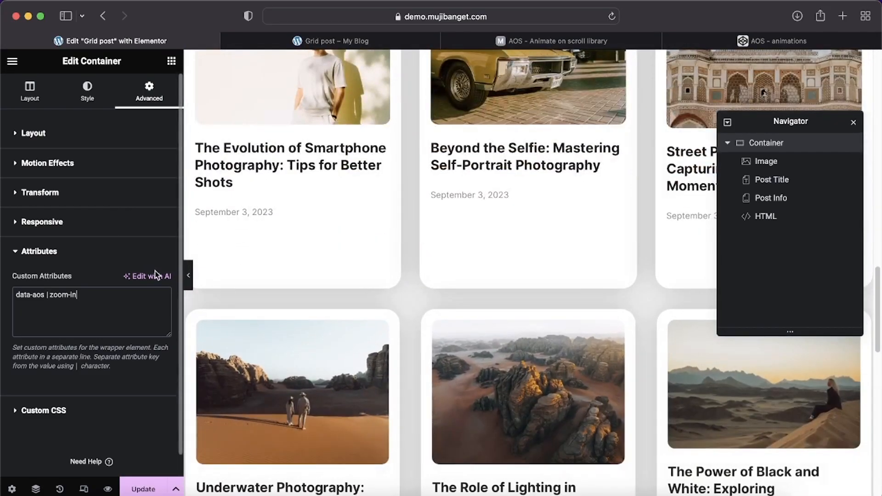
pyautogui.press('BackSpace')
pyautogui.press('BackSpace')
pyautogui.press('BackSpace')
pyautogui.press('BackSpace')
pyautogui.press('BackSpace')
pyautogui.press('BackSpace')
pyautogui.press('BackSpace')
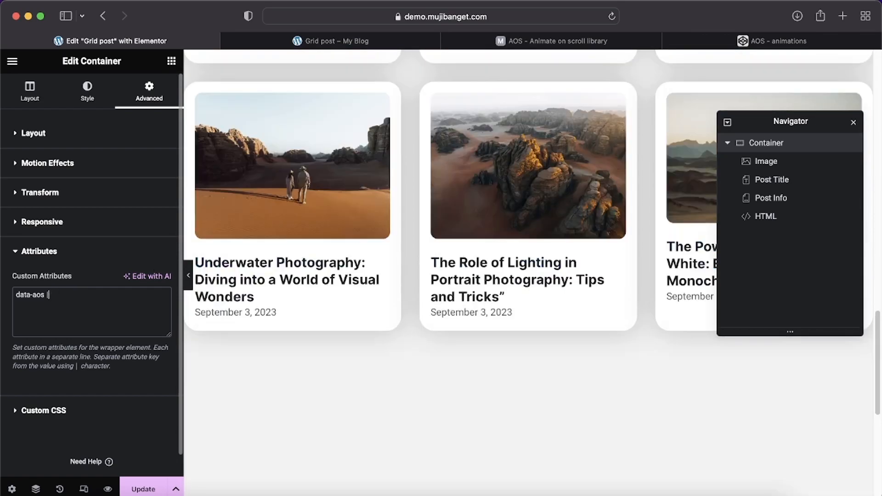
pyautogui.write('fade-up')
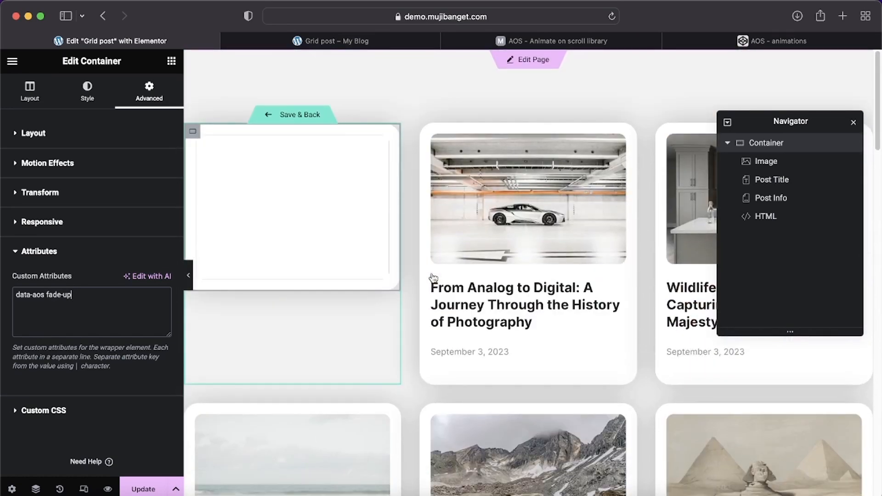
pyautogui.scroll(-15, 431, 272)
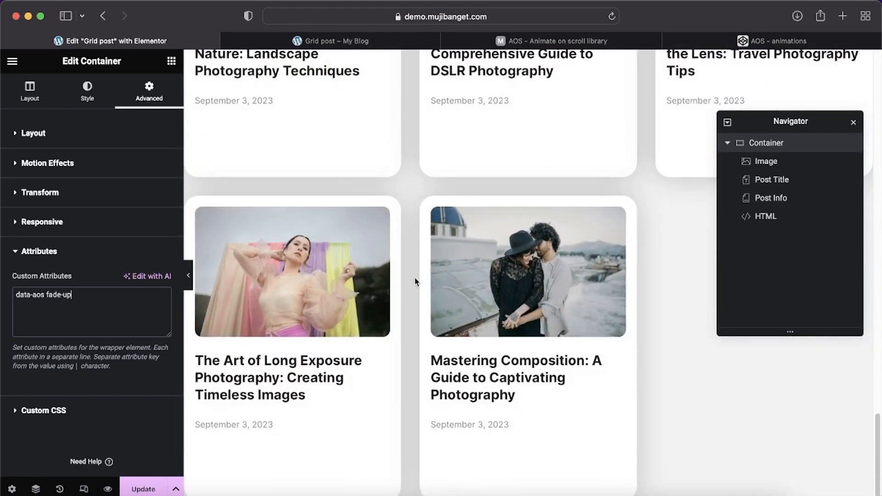
pyautogui.scroll(20, 415, 278)
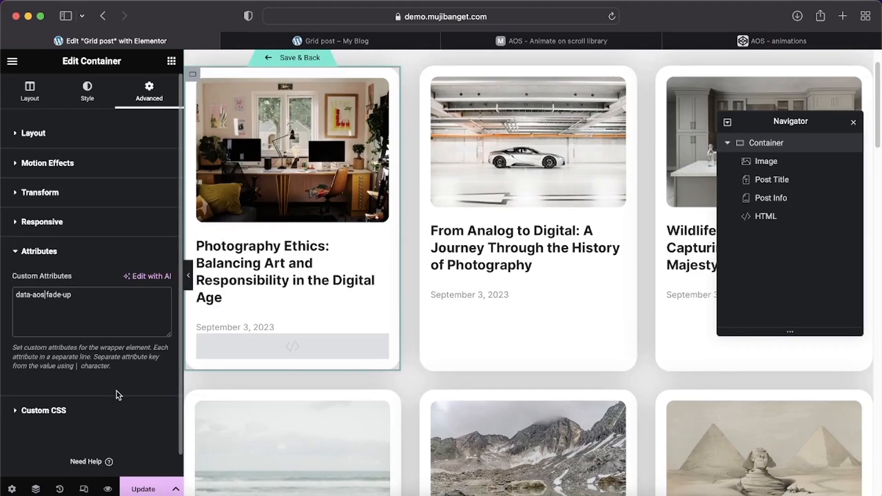
pyautogui.write('|')
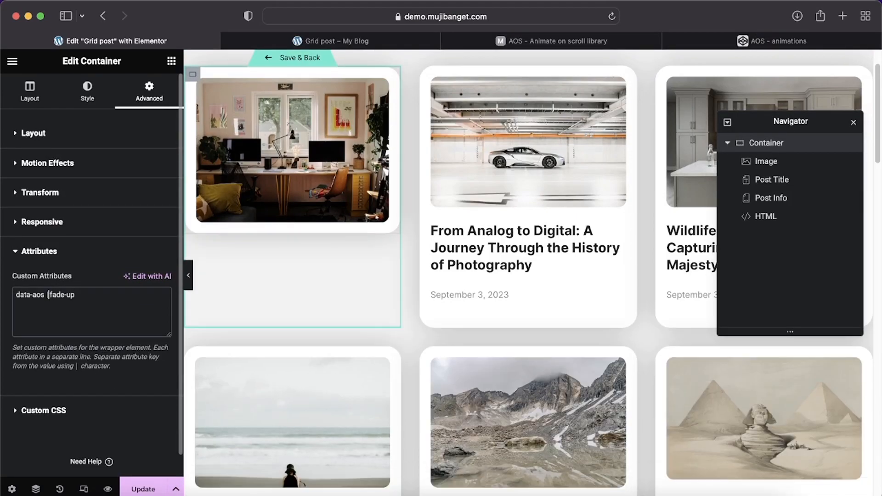
# Check the post cards' scroll animation down the grid in the editor with the fade-up attribute.
pyautogui.scroll(-20, 294, 382)
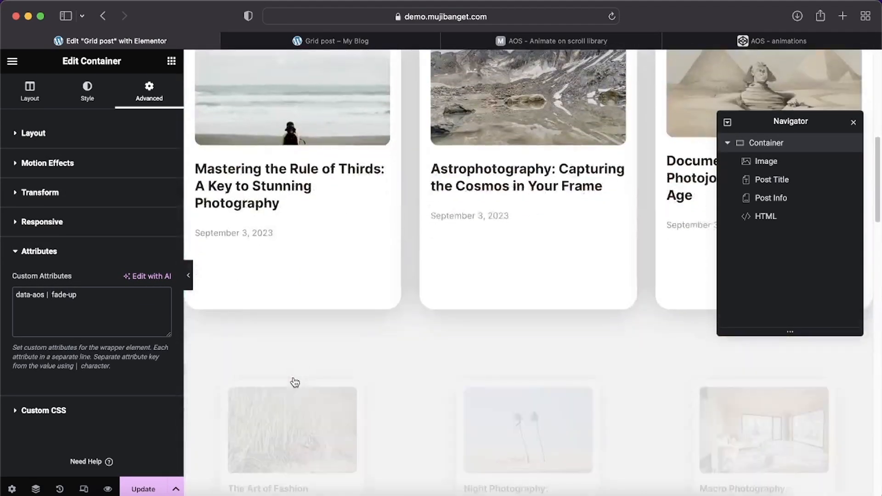
pyautogui.scroll(-20, 295, 382)
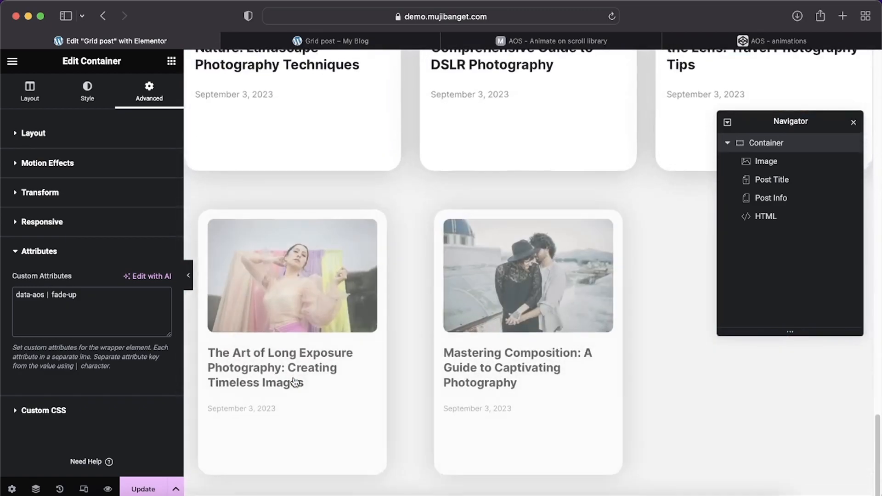
pyautogui.scroll(-15, 294, 382)
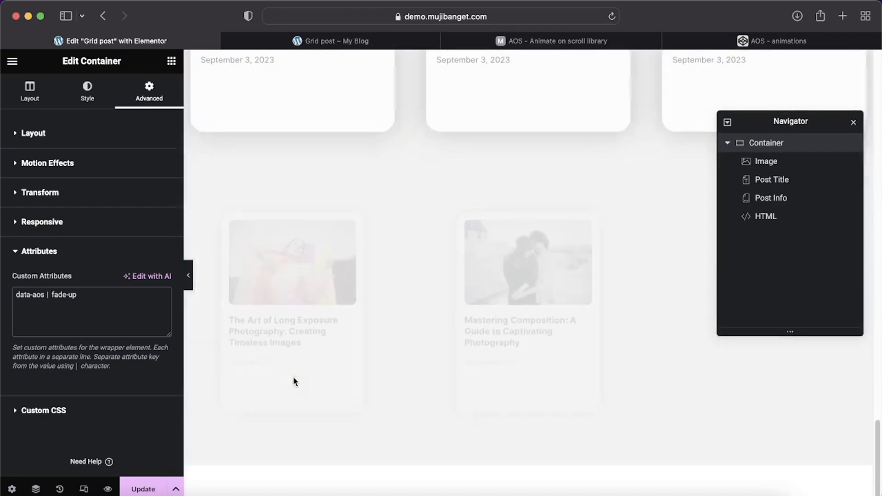
# Update the grid post page and open its preview in a new browser tab.
pyautogui.click(142, 489)
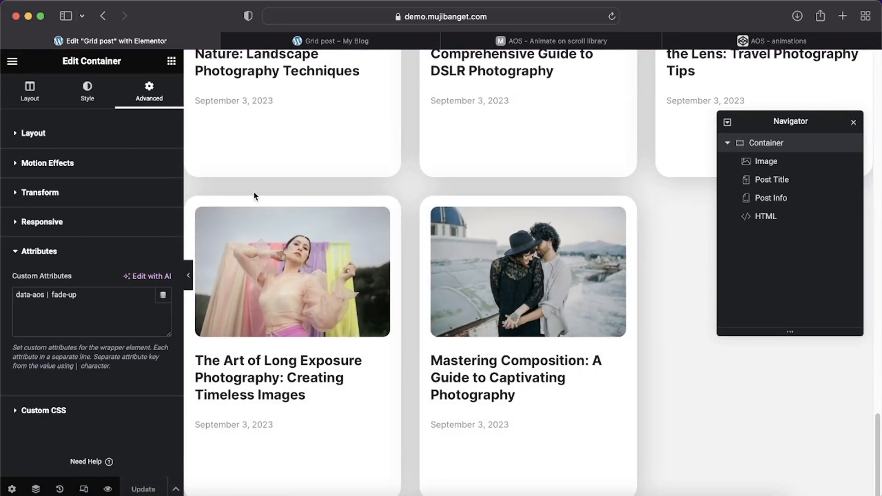
pyautogui.moveTo(102, 491)
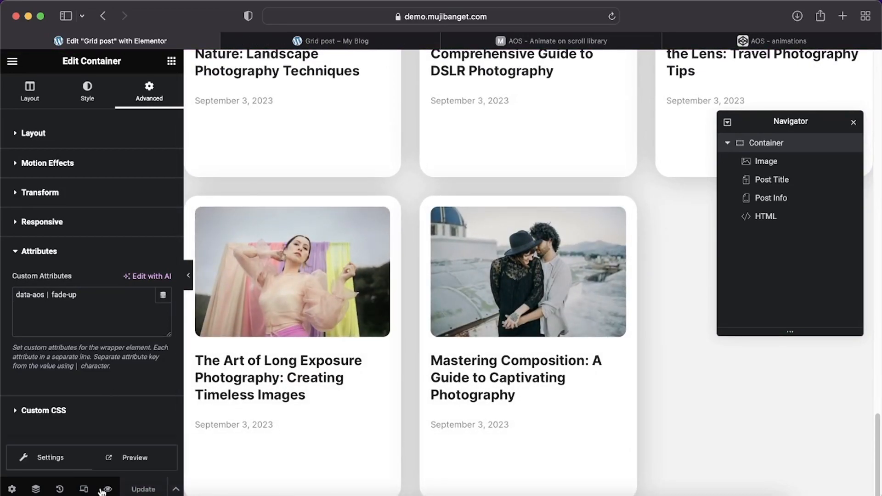
pyautogui.click(119, 462)
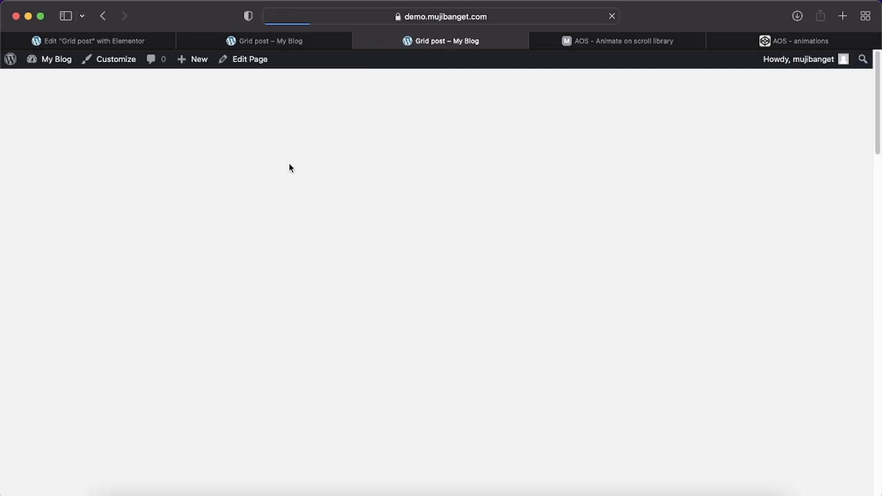
# Examine the post cards' scroll animation up and down the whole grid on the previewed page.
pyautogui.scroll(-10, 289, 164)
pyautogui.scroll(-15, 289, 164)
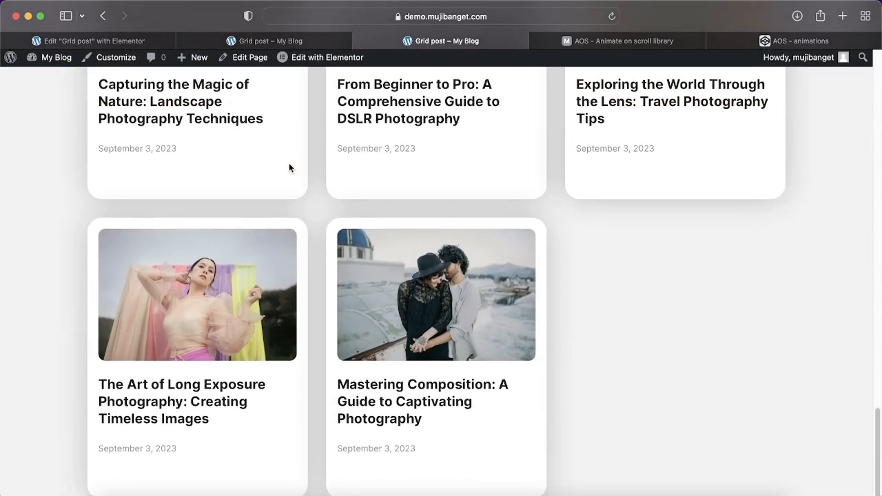
pyautogui.scroll(15, 288, 162)
pyautogui.scroll(-10, 289, 162)
pyautogui.scroll(-15, 289, 164)
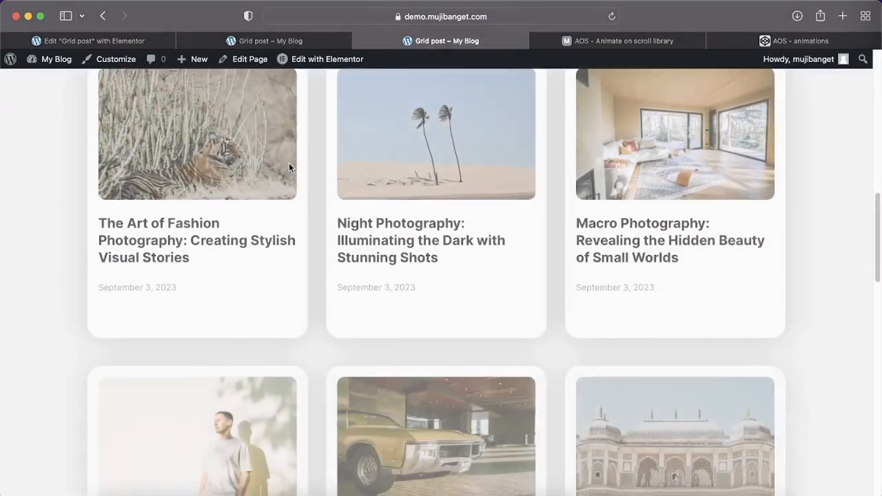
pyautogui.scroll(15, 288, 162)
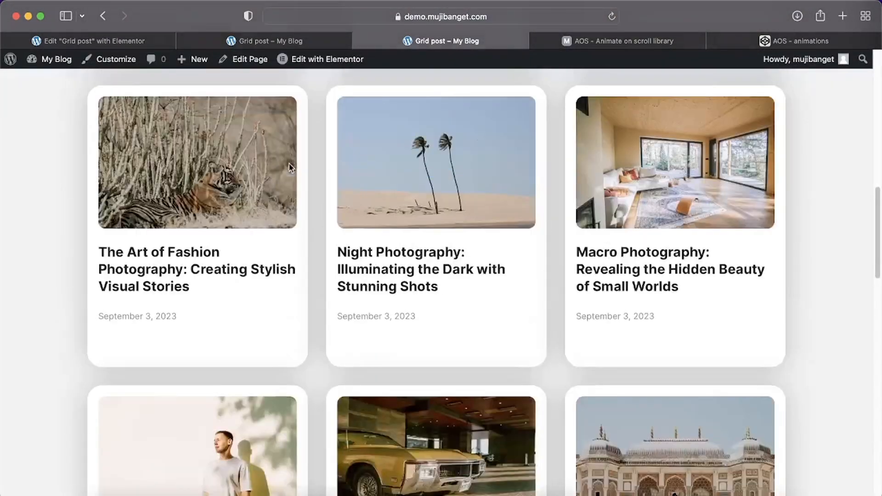
pyautogui.scroll(-5, 289, 162)
pyautogui.scroll(-15, 289, 167)
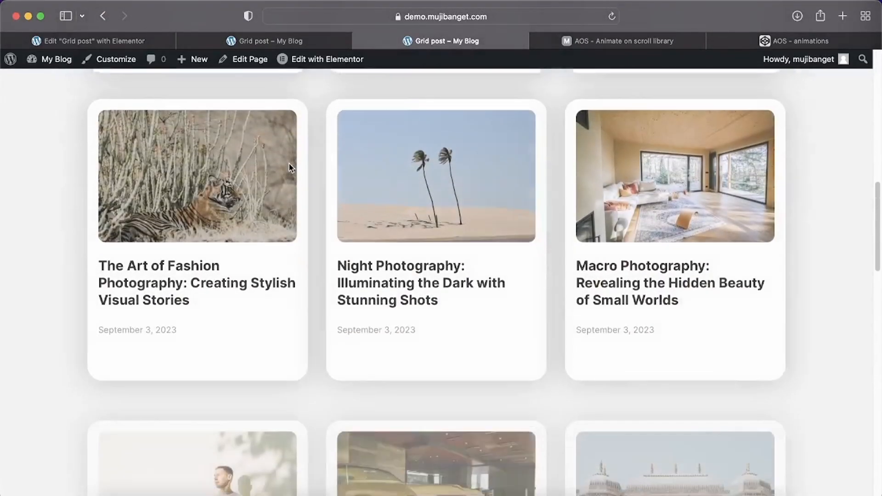
# Check the post cards' scroll animation at the end of the previewed grid and back up, and compare the other Grid post tab.
pyautogui.scroll(-8, 288, 163)
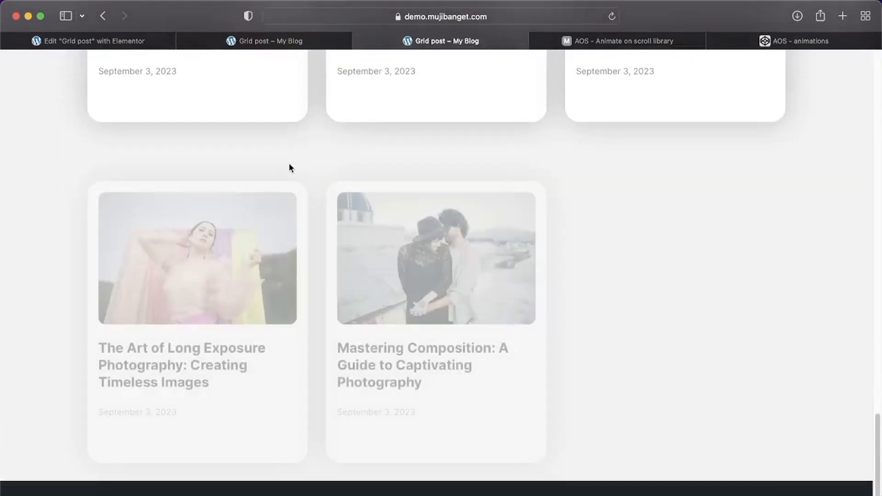
pyautogui.scroll(20, 291, 147)
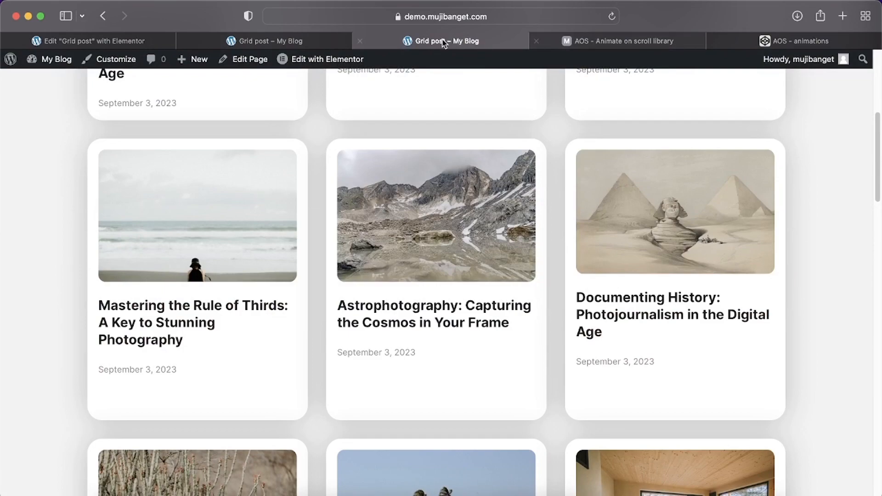
pyautogui.click(270, 42)
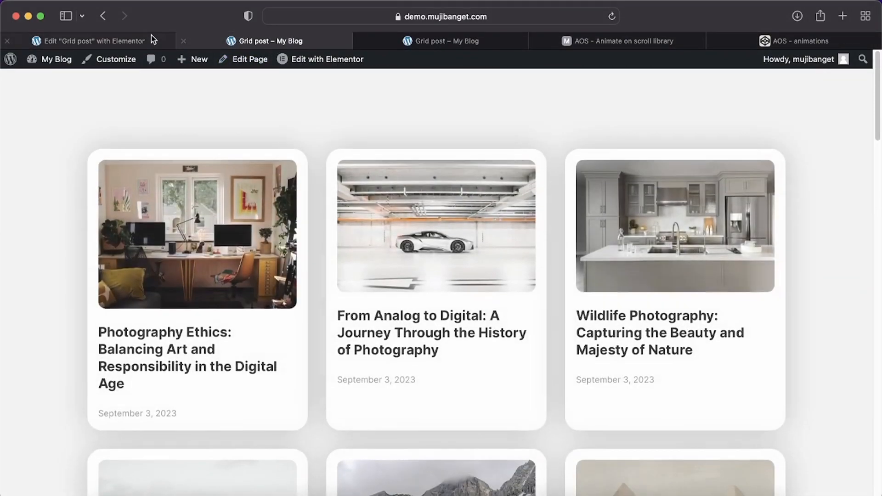
# Set the AOS.init duration to 3200 in the HTML widget's code in the Elementor editor and update the page.
pyautogui.click(152, 40)
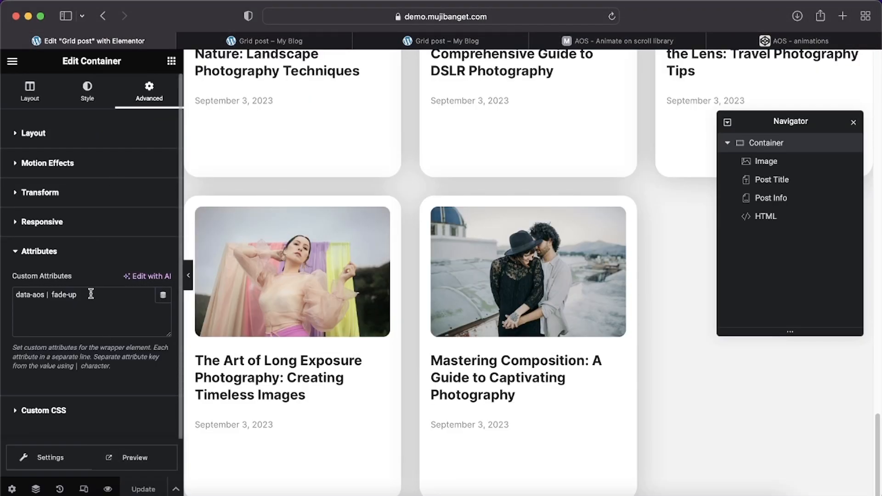
pyautogui.click(766, 217)
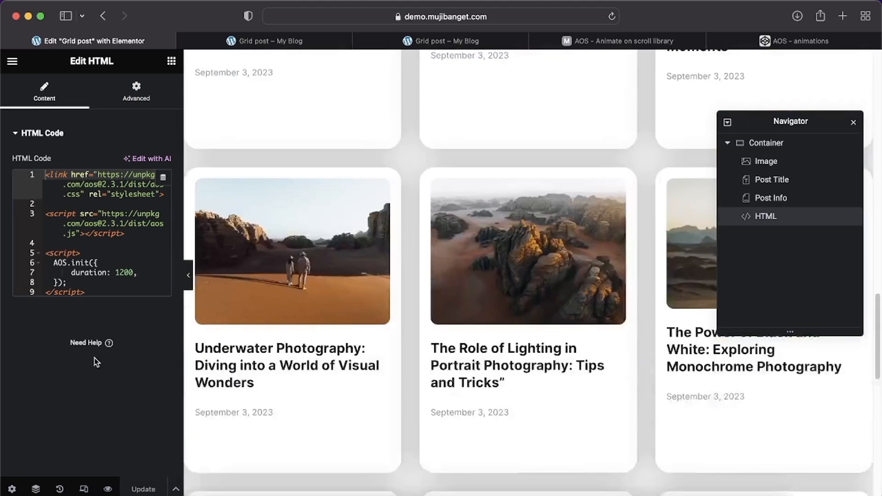
pyautogui.press('BackSpace')
pyautogui.write('3')
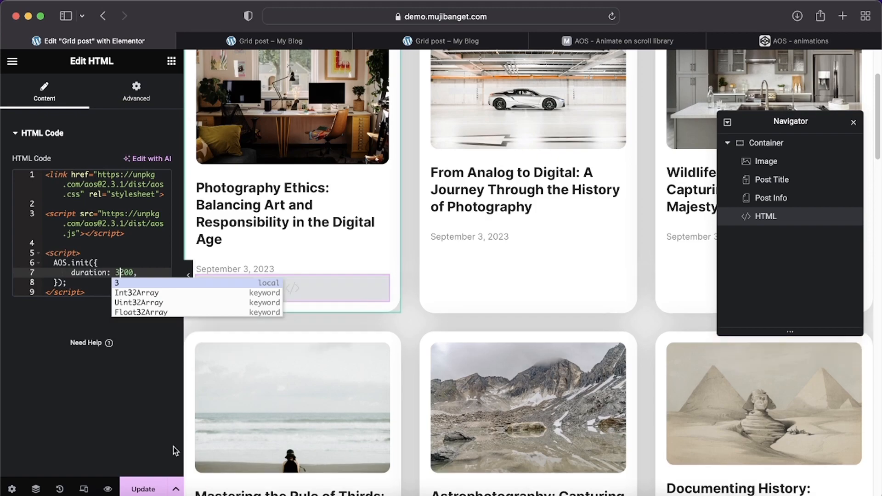
pyautogui.click(129, 490)
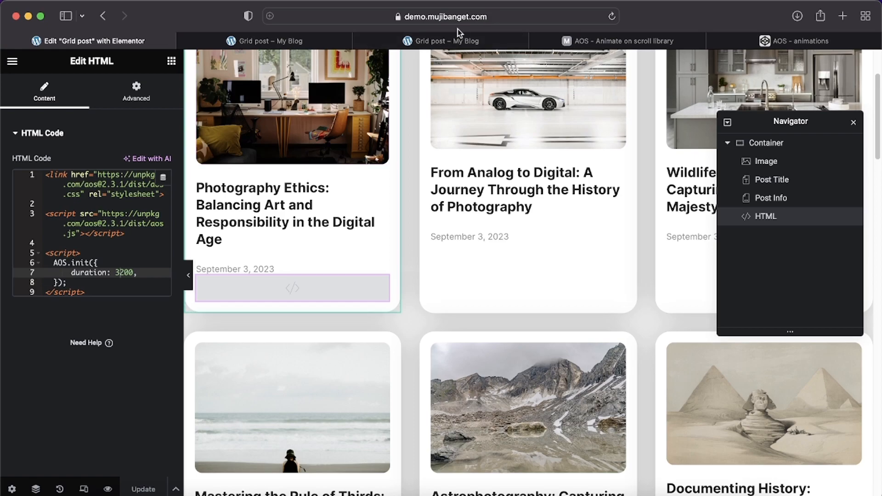
# Check the post cards' scroll animation with the 3200 duration down and up the whole previewed grid.
pyautogui.click(439, 39)
pyautogui.scroll(-20, 351, 242)
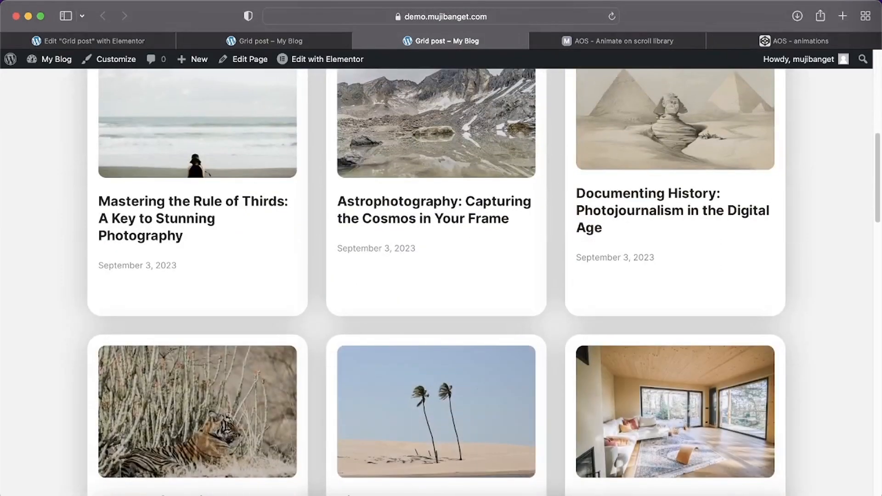
pyautogui.scroll(-10, 441, 276)
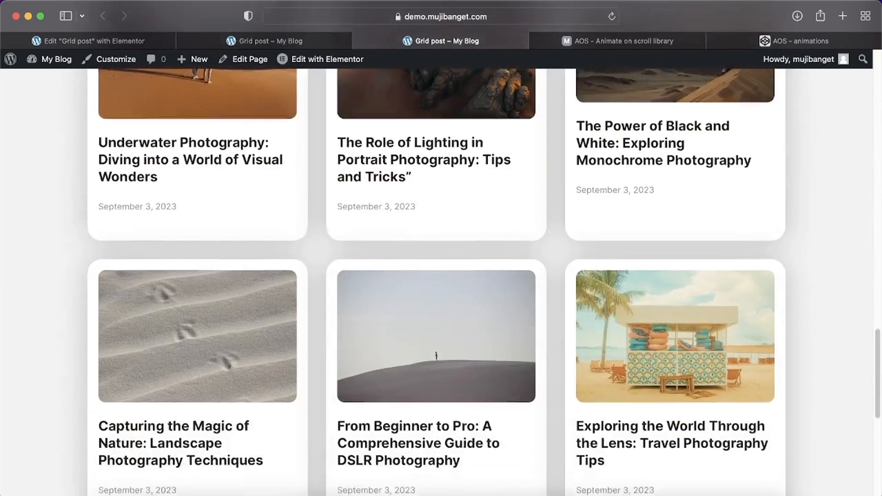
pyautogui.scroll(15, 441, 275)
pyautogui.scroll(10, 441, 276)
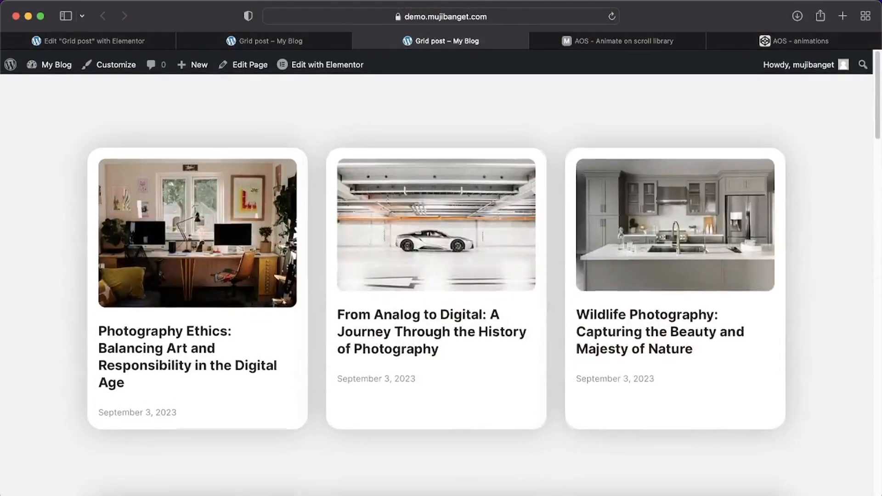
pyautogui.scroll(-20, 441, 276)
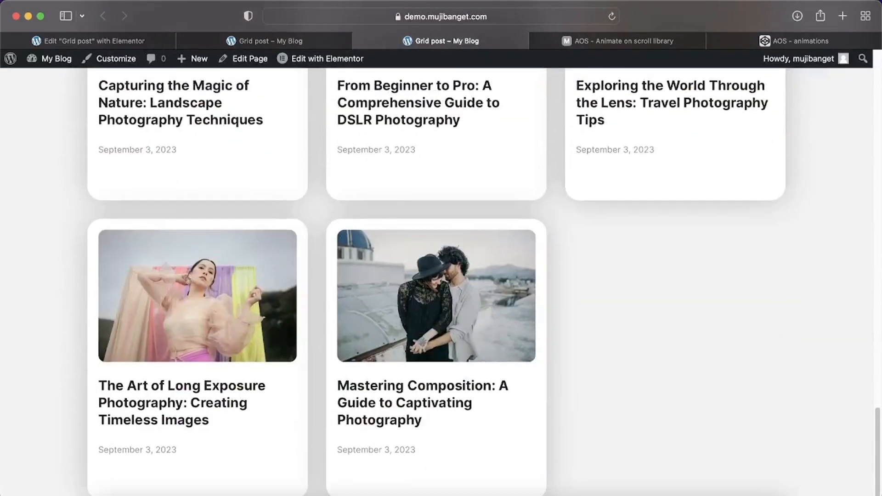
# Return to the Elementor editor and review the HTML widget's AOS code and advanced settings.
pyautogui.click(135, 42)
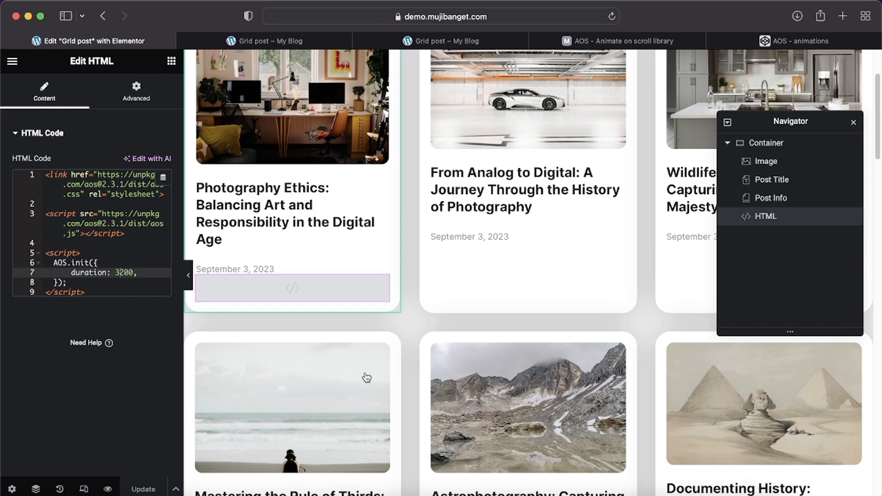
pyautogui.scroll(3, 365, 378)
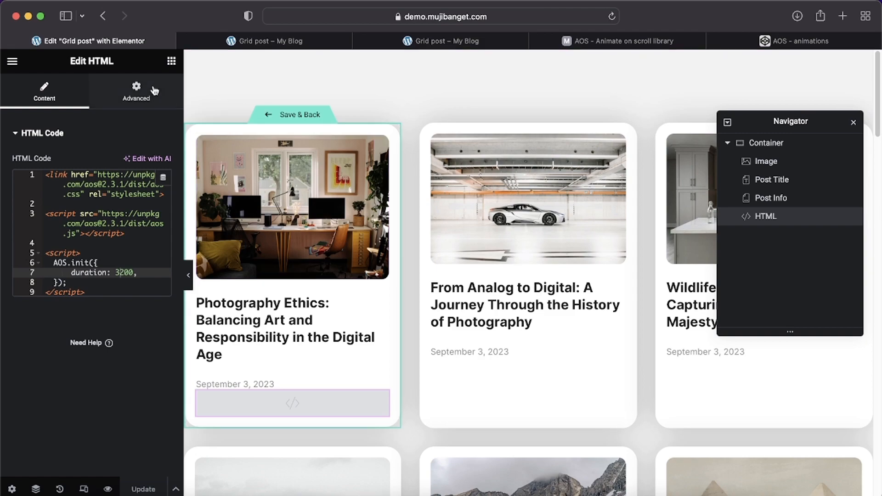
pyautogui.click(136, 91)
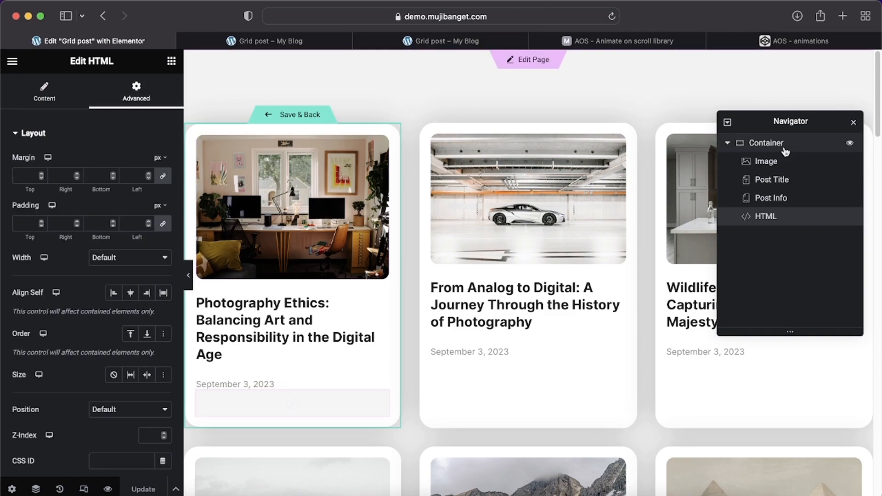
pyautogui.click(44, 92)
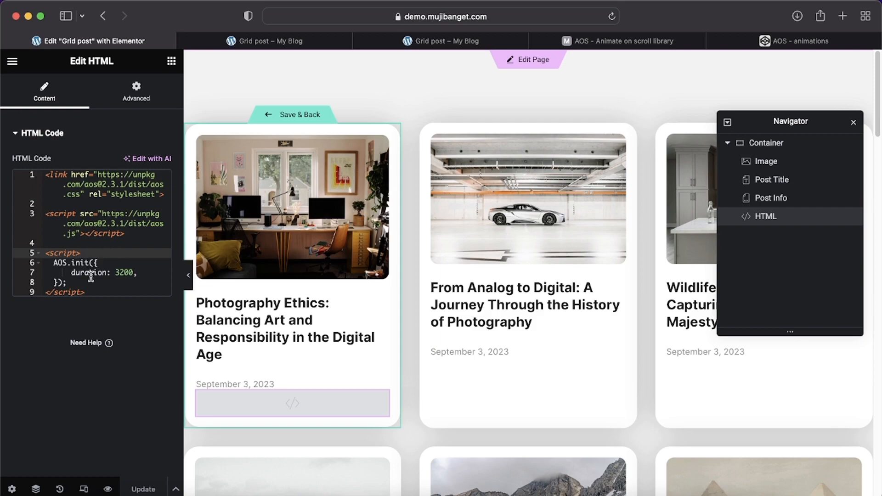
pyautogui.moveTo(93, 291); pyautogui.dragTo(42, 174)
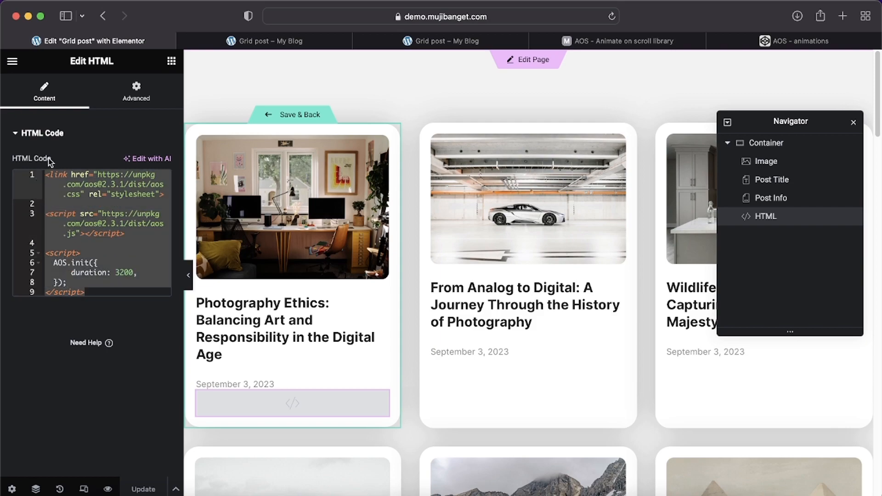
pyautogui.click(129, 95)
# Open the container's custom attributes and review the data-aos | fade-up entry.
pyautogui.click(766, 143)
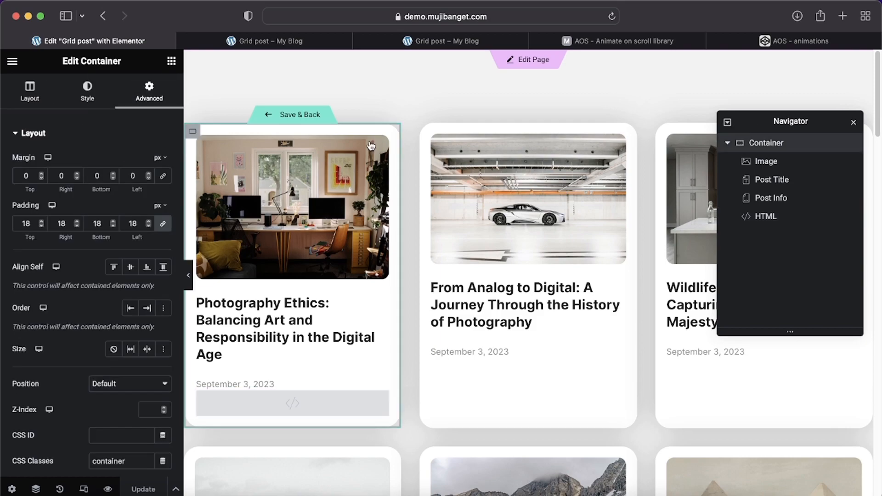
pyautogui.scroll(-5, 123, 205)
pyautogui.click(72, 365)
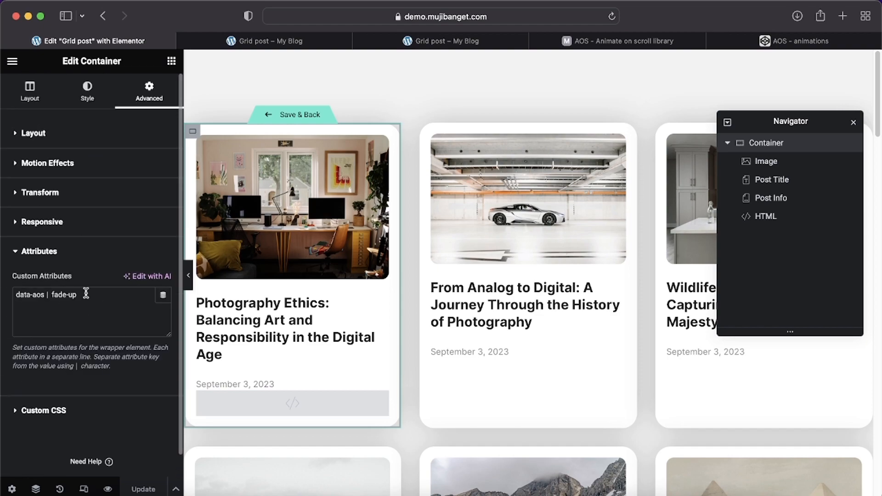
pyautogui.click(101, 310)
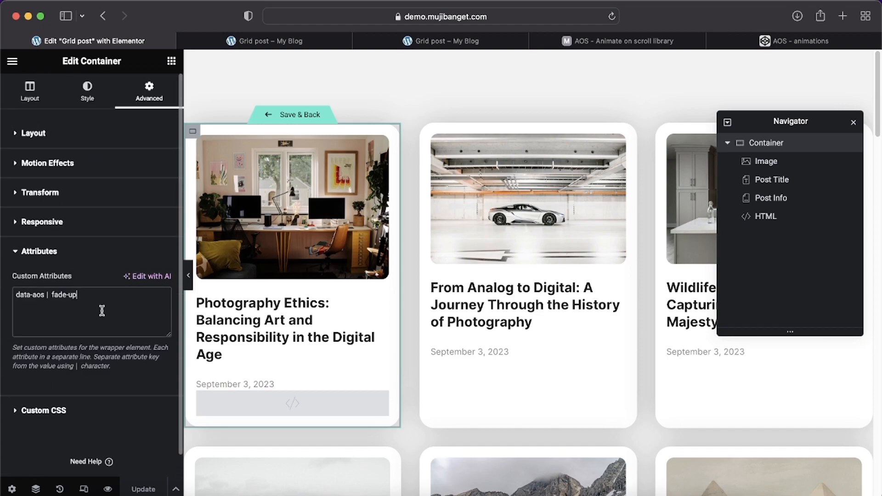
# View the download and installation section of the AOS library website.
pyautogui.click(629, 42)
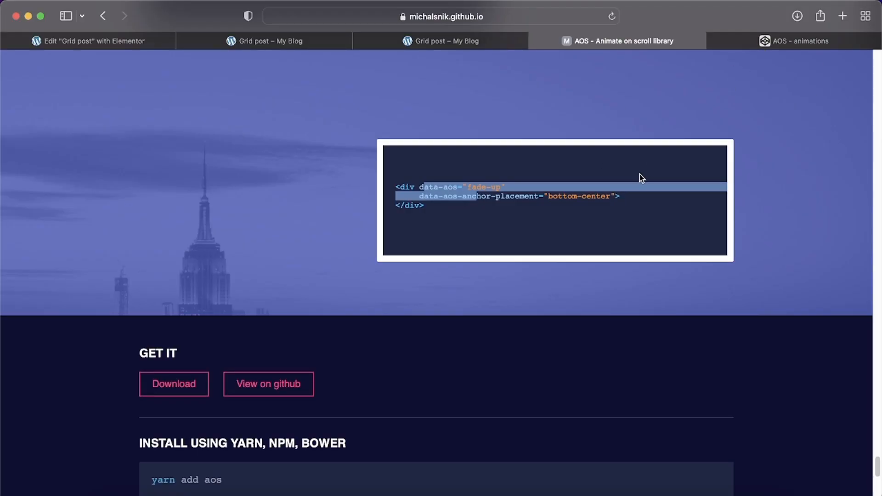
pyautogui.scroll(-3, 400, 329)
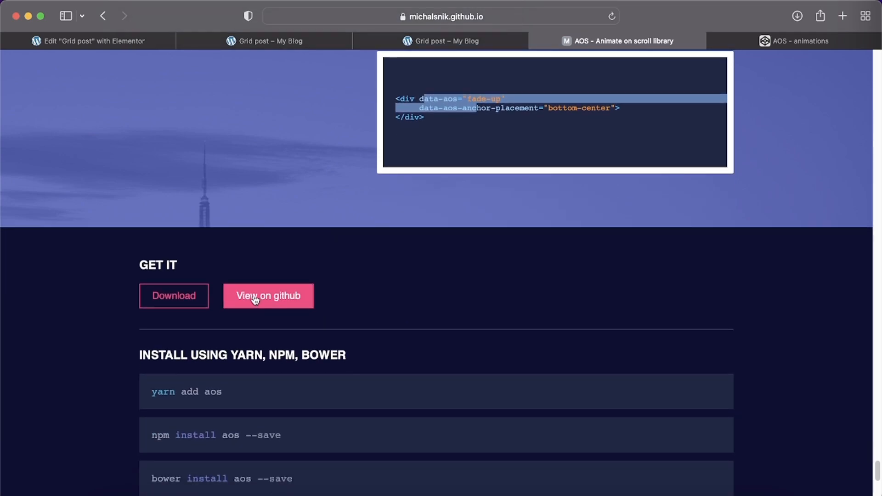
pyautogui.click(582, 493)
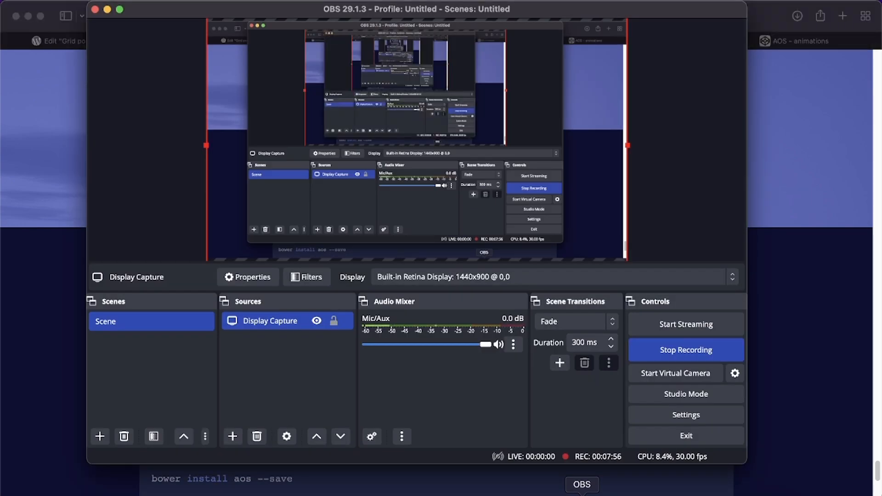